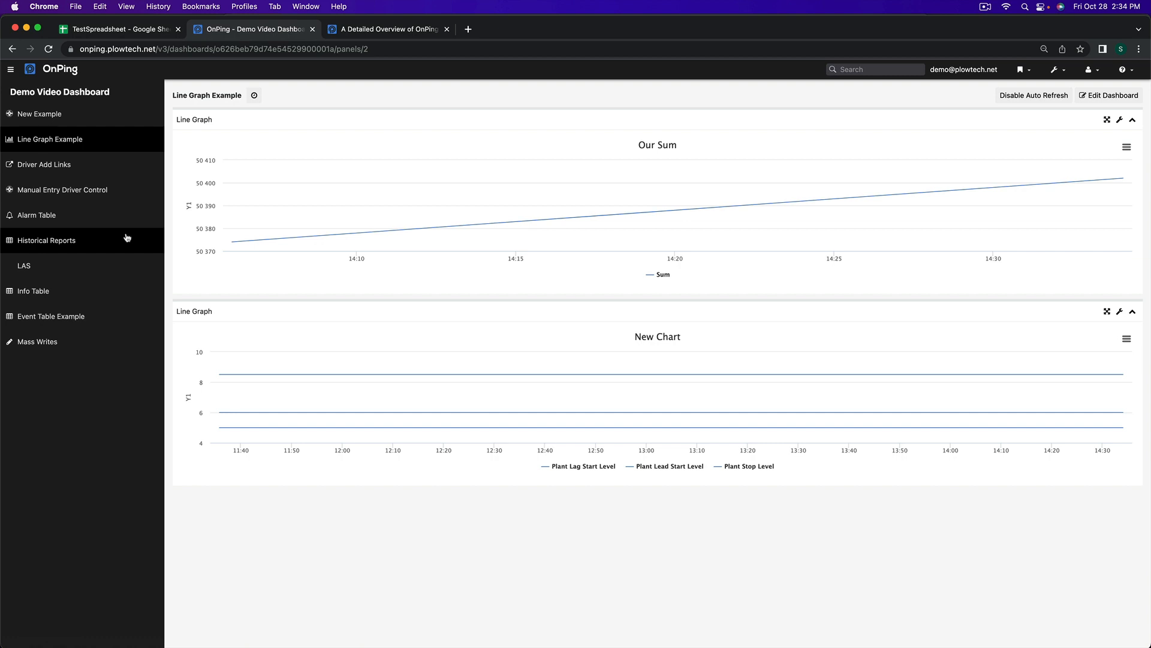
Step: Open the Info Table panel of the Demo Video Dashboard
{"action": "left_click", "coordinate": [109, 298]}
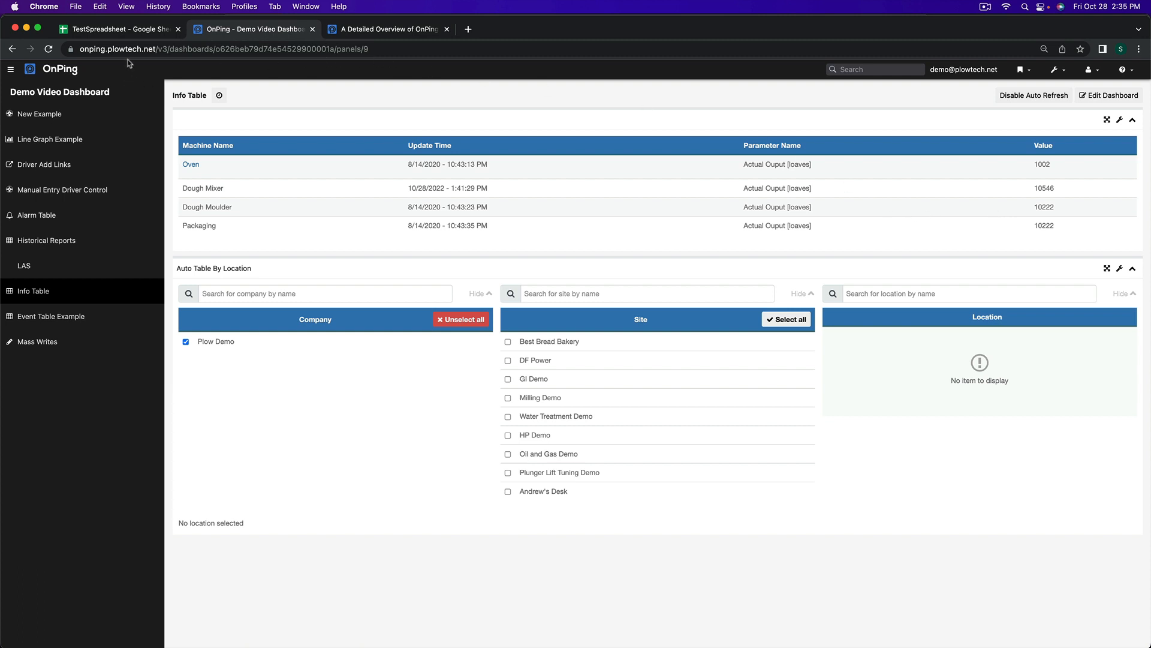
Step: In the TestSpreadsheet Google Sheet, set columns A and B to font size 14 and widen both columns
{"action": "left_click", "coordinate": [148, 32]}
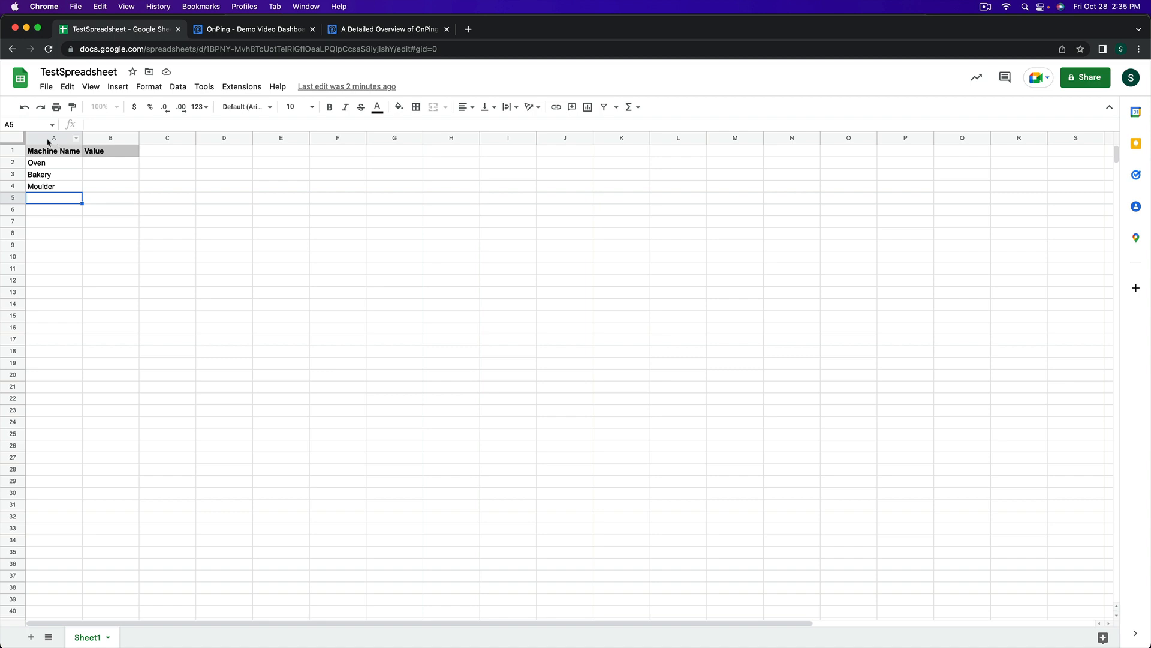
{"action": "left_click_drag", "start_coordinate": [44, 142], "coordinate": [126, 178]}
{"action": "left_click", "coordinate": [312, 107]}
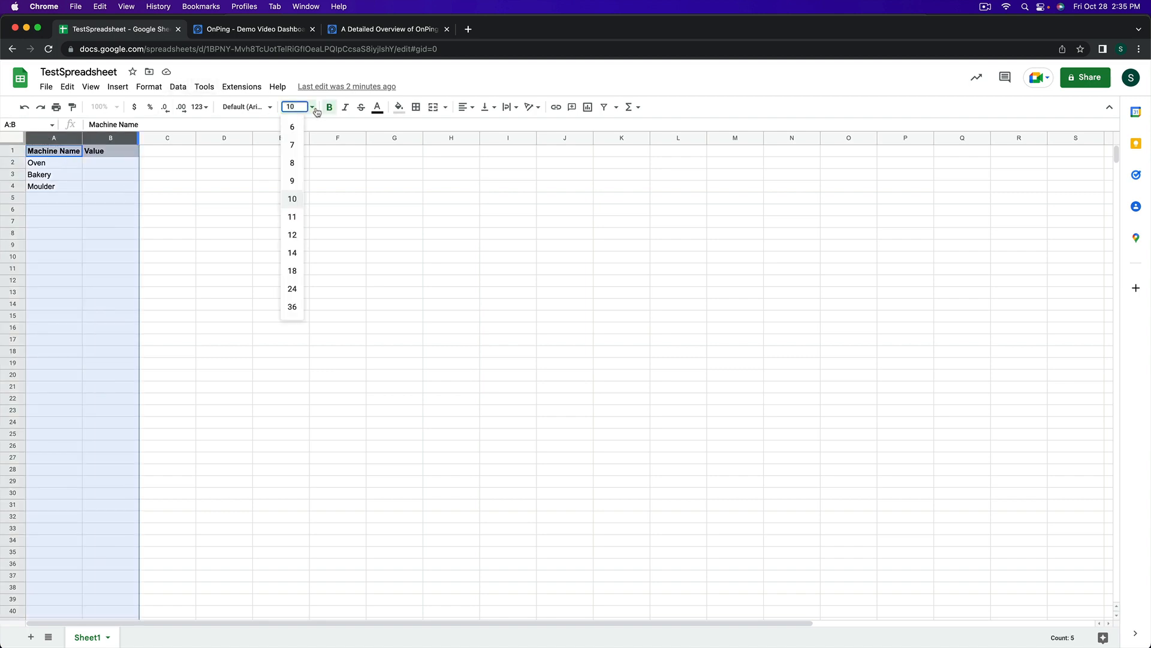
{"action": "left_click", "coordinate": [294, 252]}
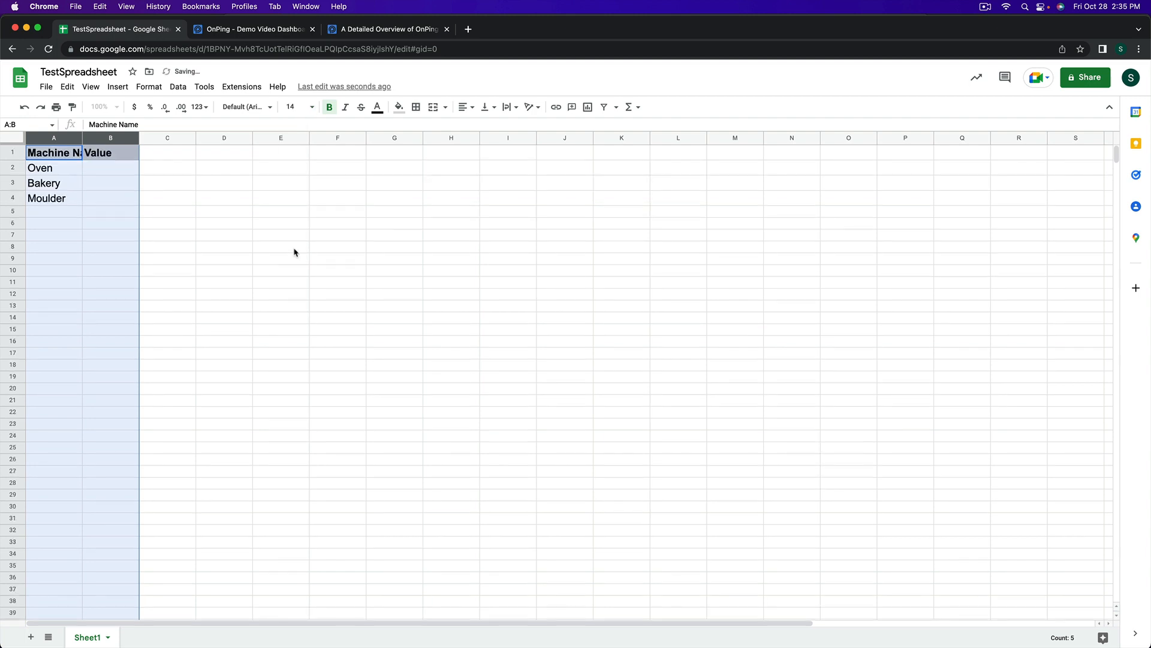
{"action": "double_click", "coordinate": [139, 138]}
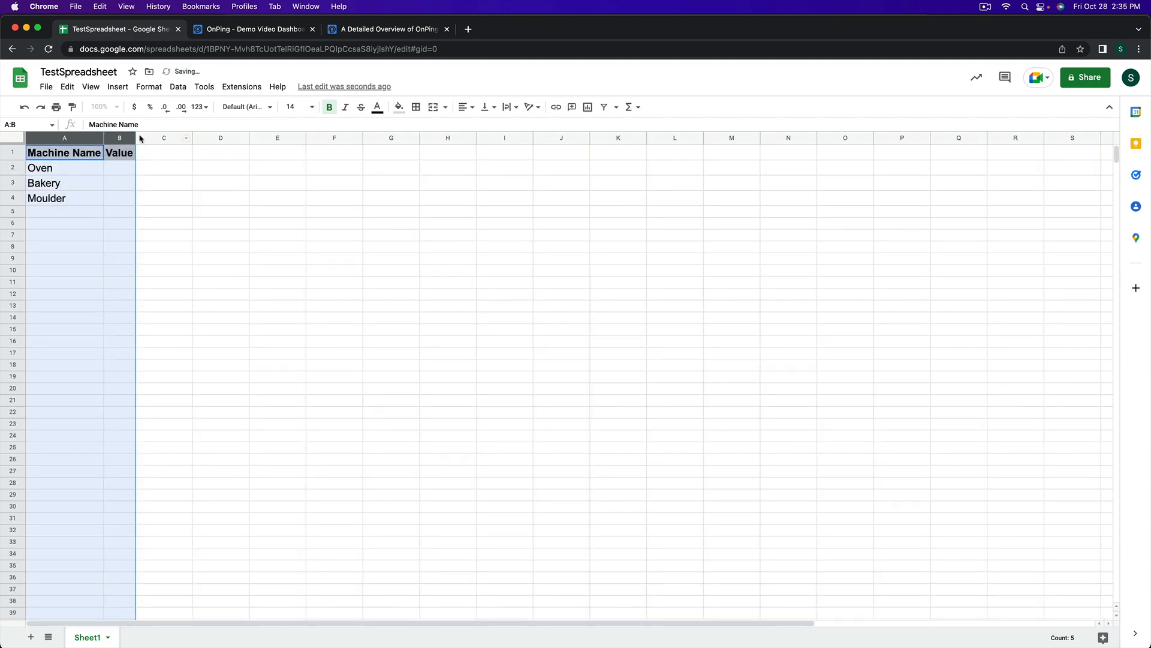
{"action": "left_click_drag", "start_coordinate": [137, 139], "coordinate": [216, 143]}
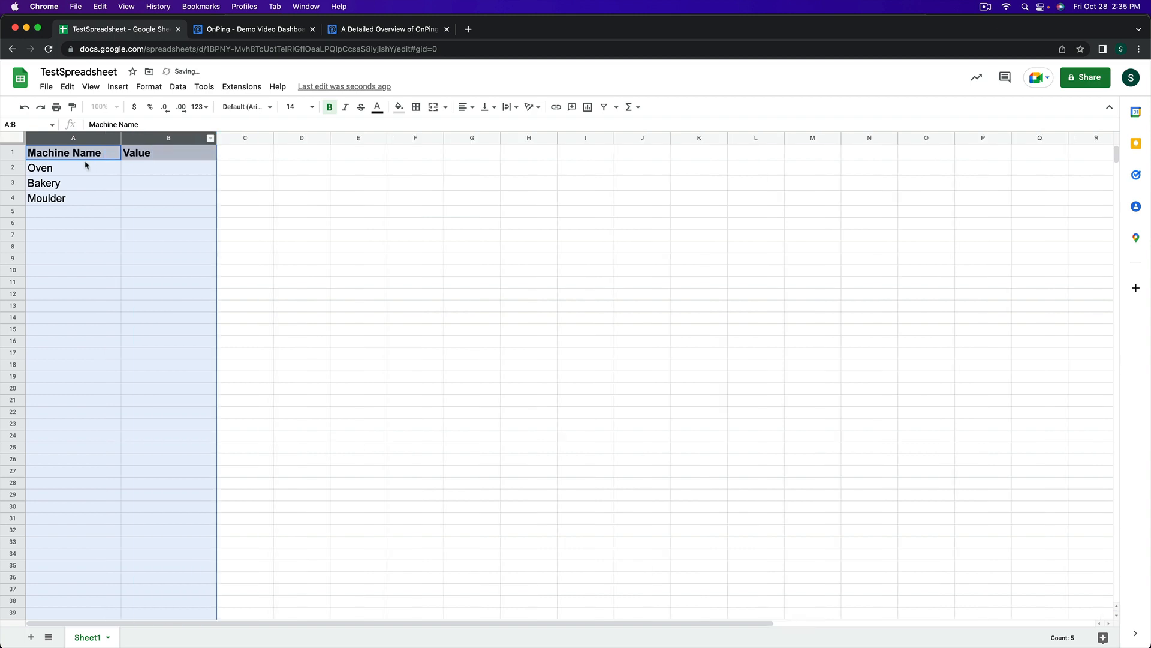
Step: Compare the spreadsheet's Machine Name and Value columns with the machine table on the OnPing Info Table dashboard
{"action": "left_click", "coordinate": [268, 30]}
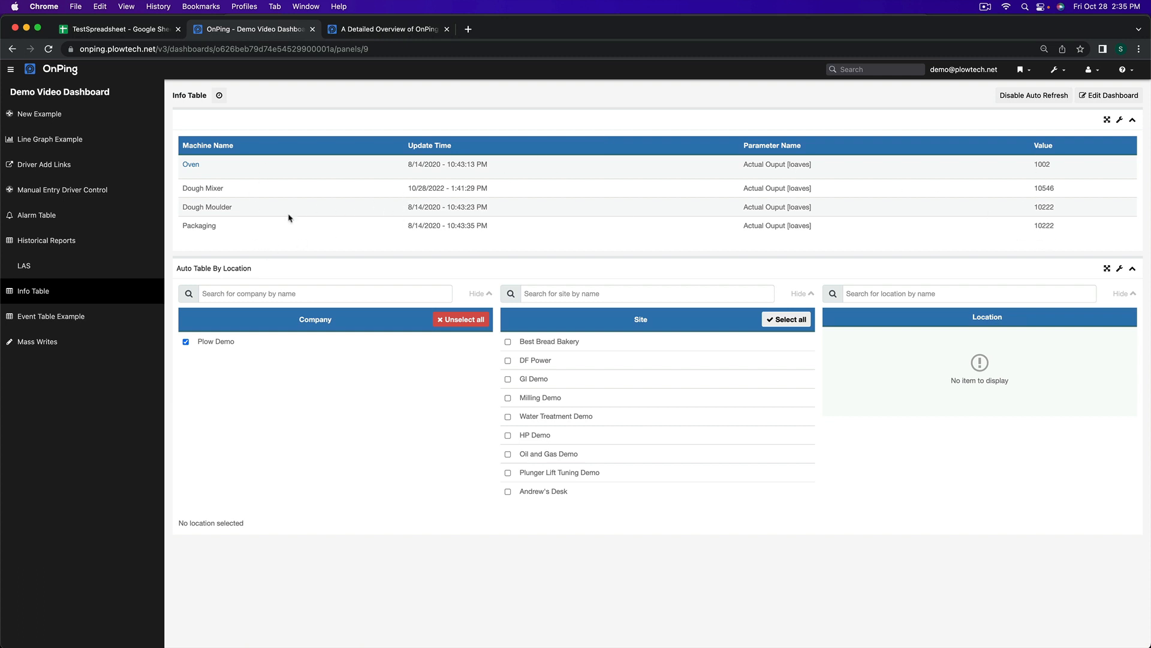
{"action": "left_click", "coordinate": [145, 35]}
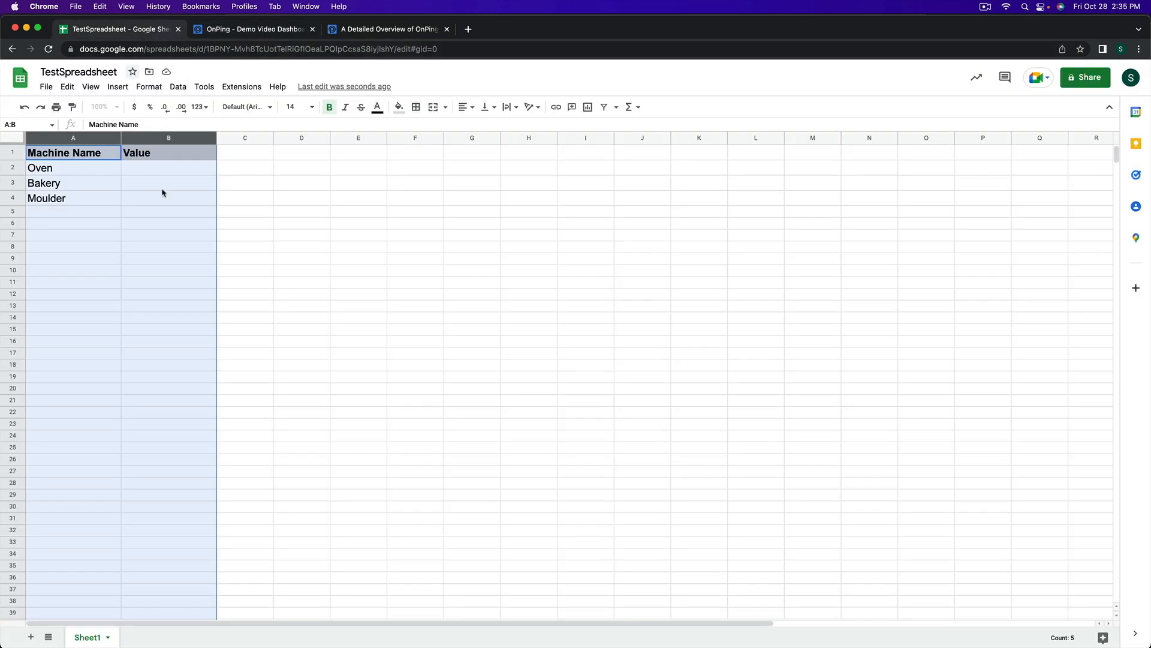
{"action": "left_click", "coordinate": [179, 213]}
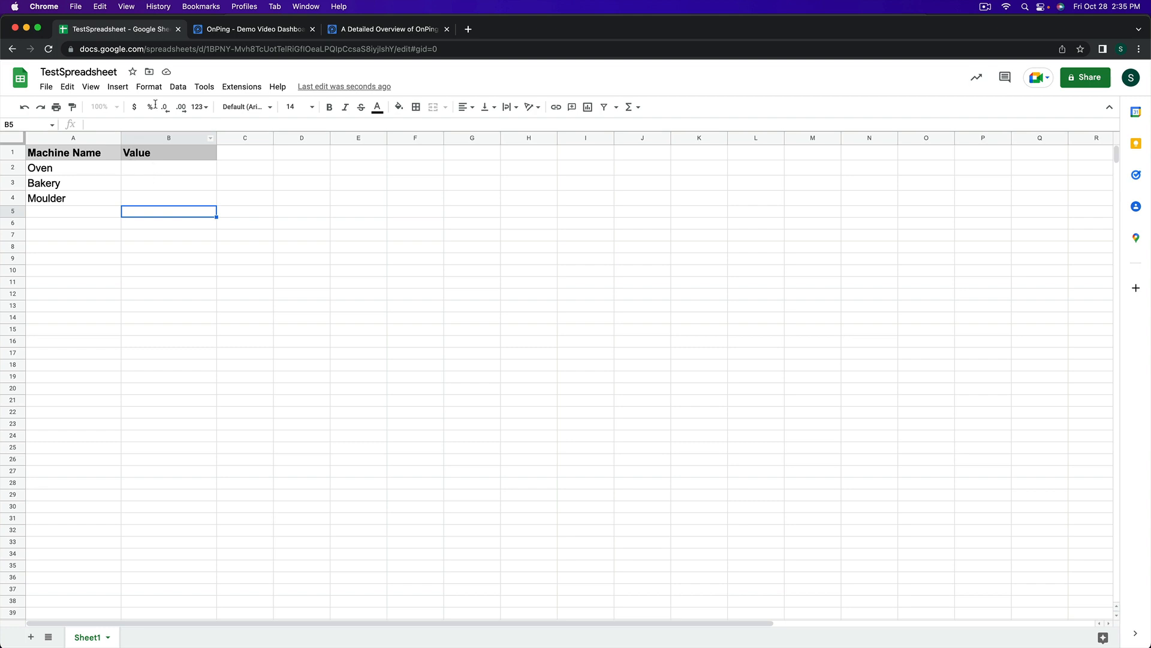
{"action": "left_click", "coordinate": [239, 36]}
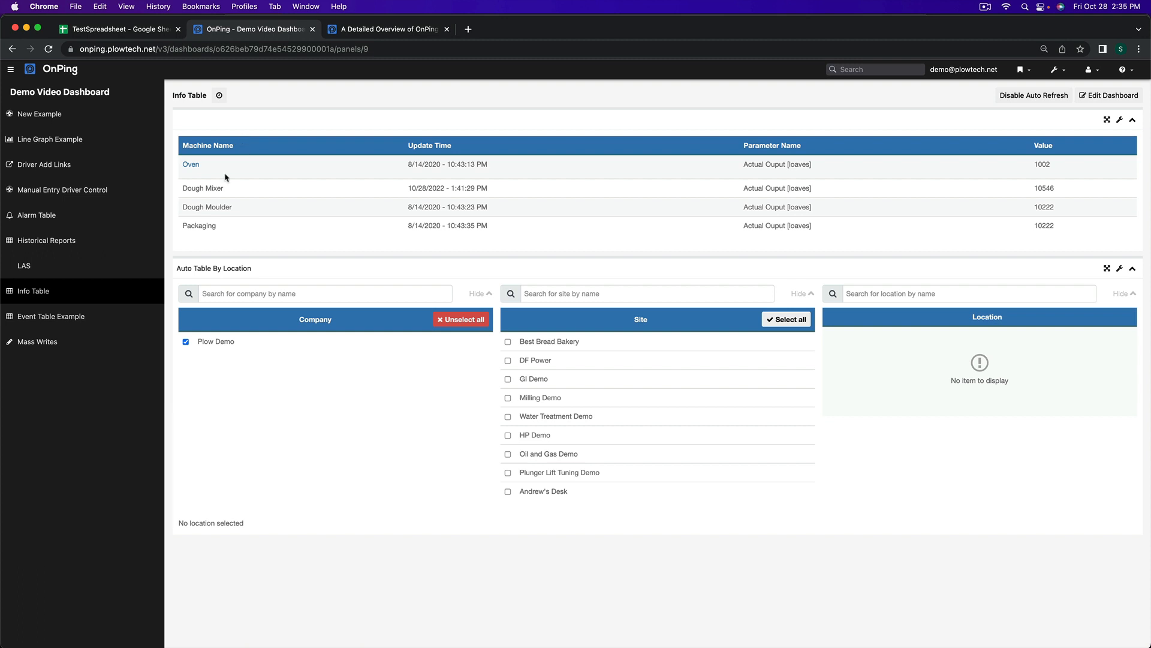
{"action": "left_click", "coordinate": [117, 32]}
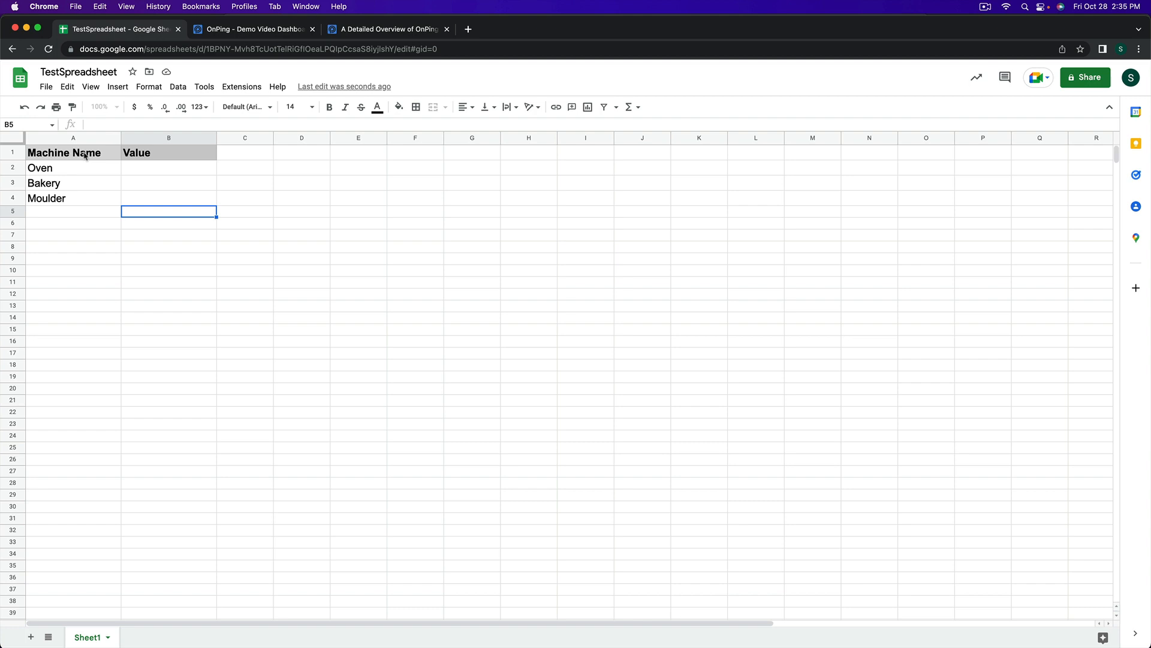
{"action": "left_click", "coordinate": [260, 31]}
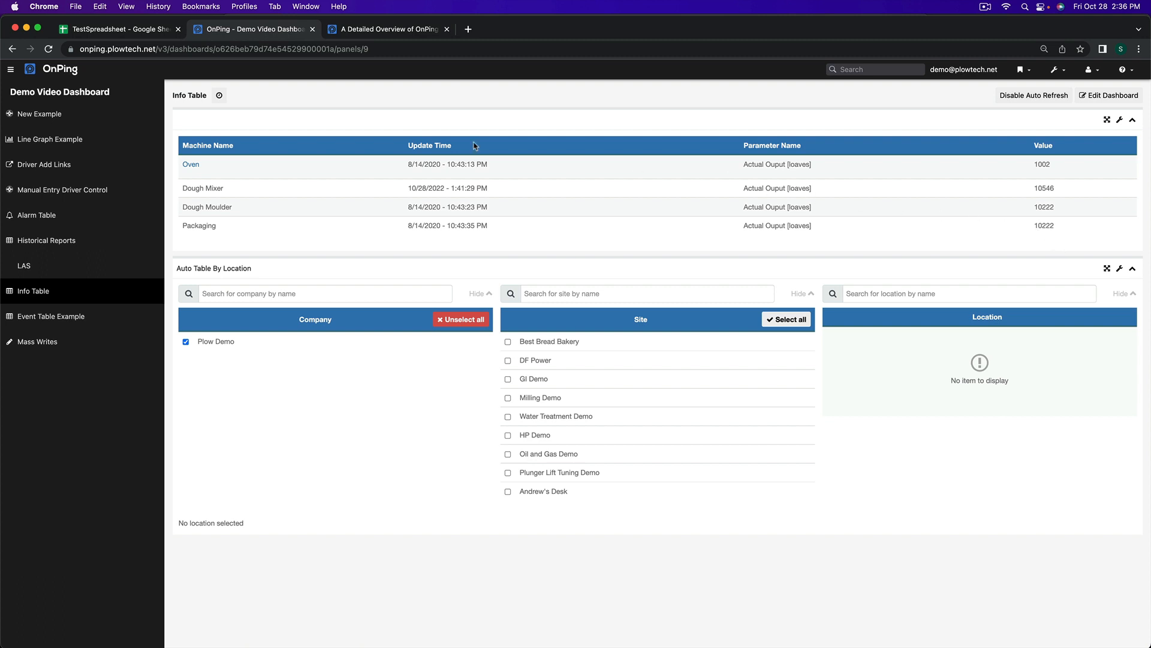
Step: In TestSpreadsheet, fill the Value column with 2,2 for Oven, 3,2 for Bakery and 4,2 for Moulder
{"action": "left_click", "coordinate": [111, 30]}
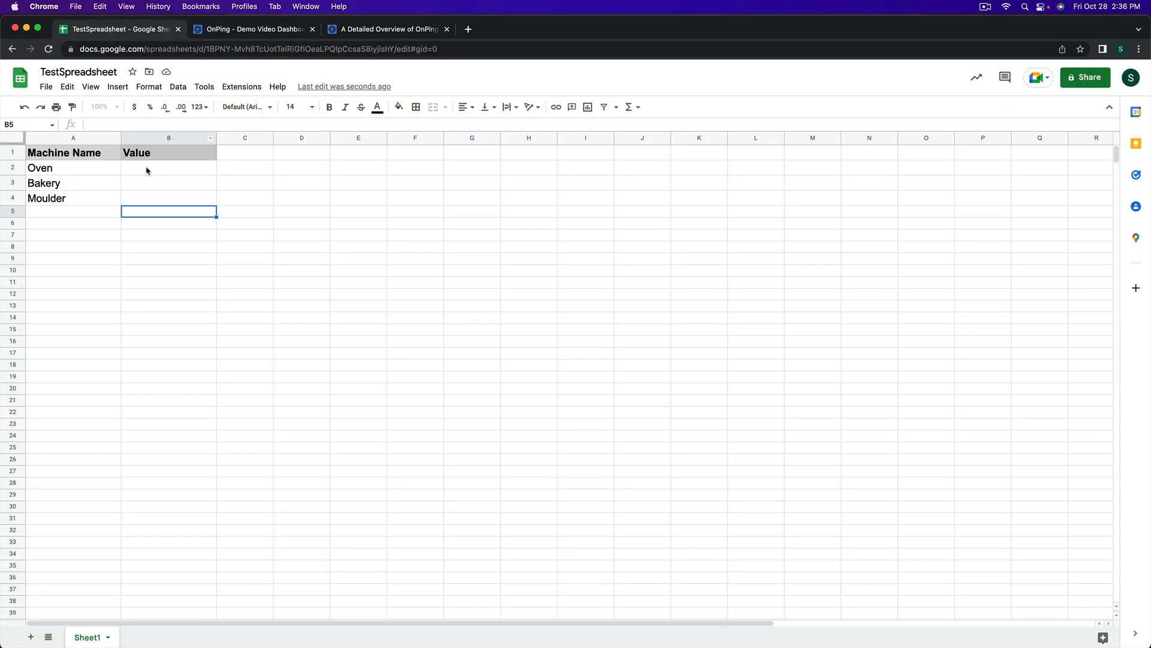
{"action": "left_click", "coordinate": [147, 170]}
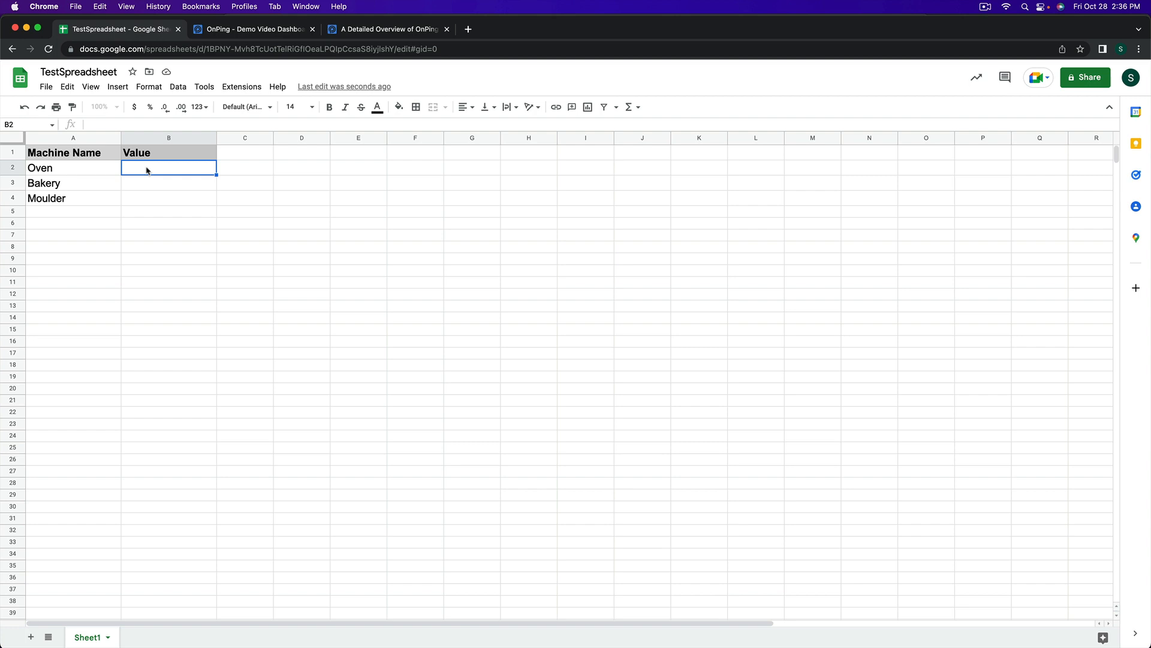
{"action": "type", "text": "2,2"}
{"action": "key", "text": "Return"}
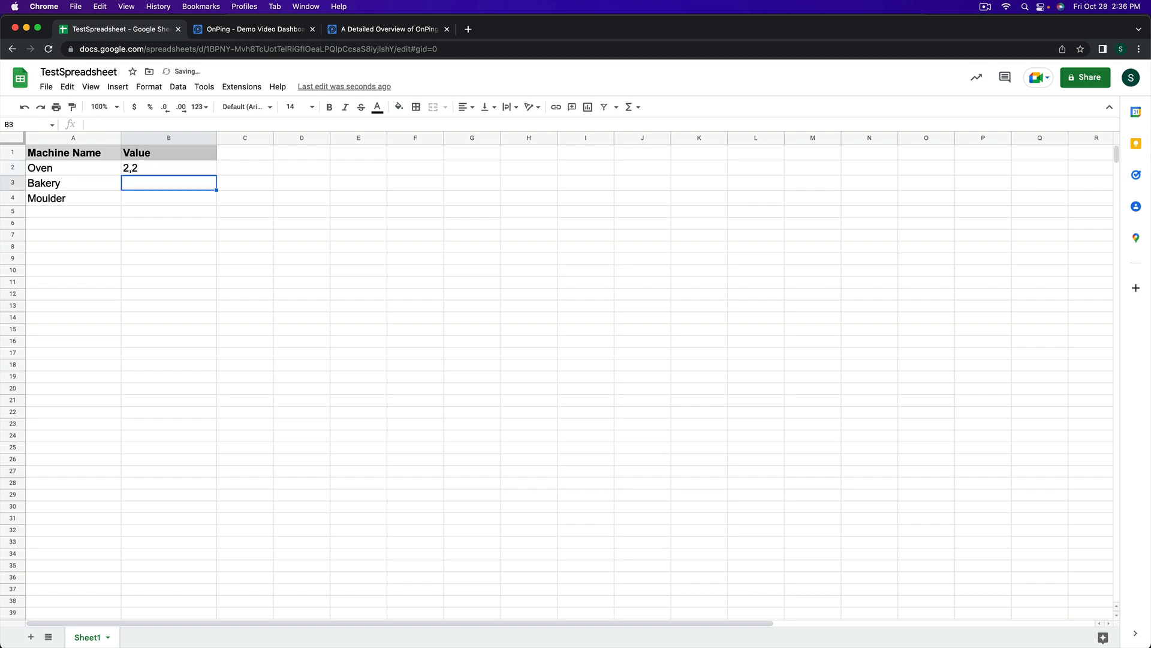
{"action": "type", "text": "3,2"}
{"action": "key", "text": "Return"}
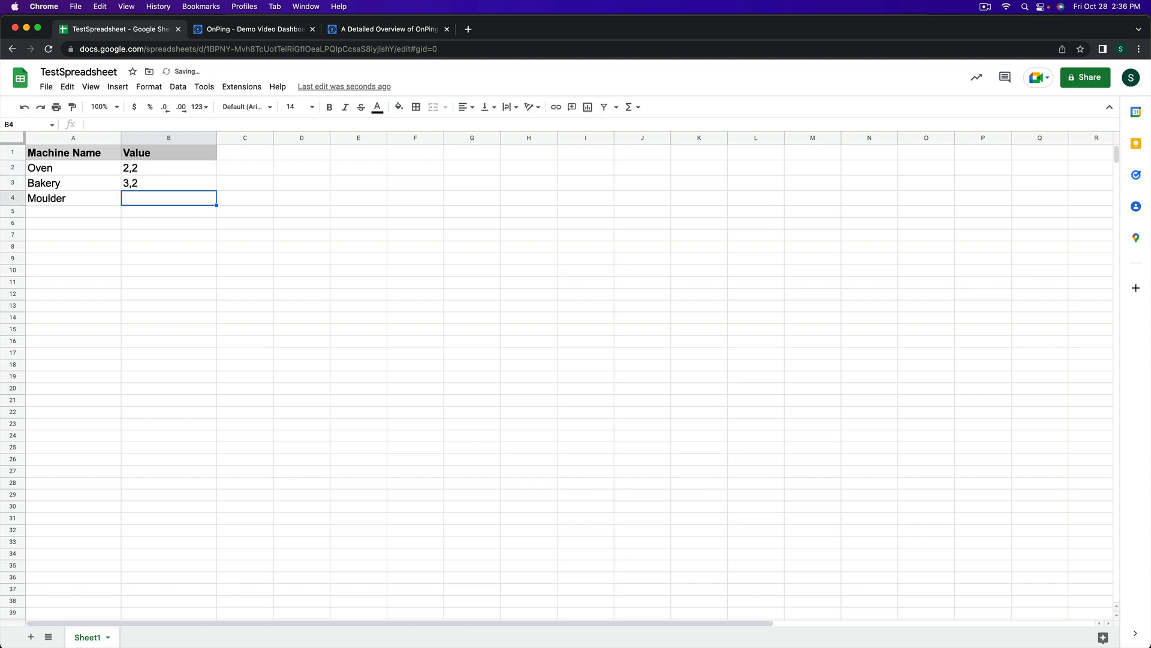
{"action": "type", "text": "4,2"}
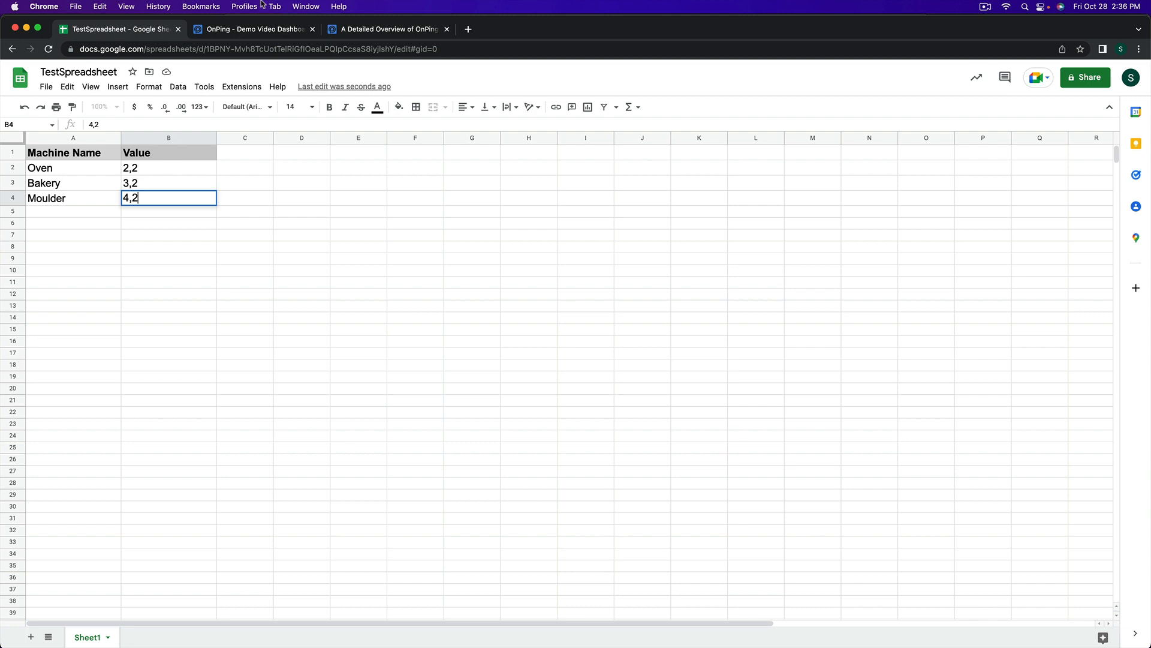
Step: Close the OnPing overview article's browser tab and open onping.net in a new one
{"action": "left_click", "coordinate": [268, 31]}
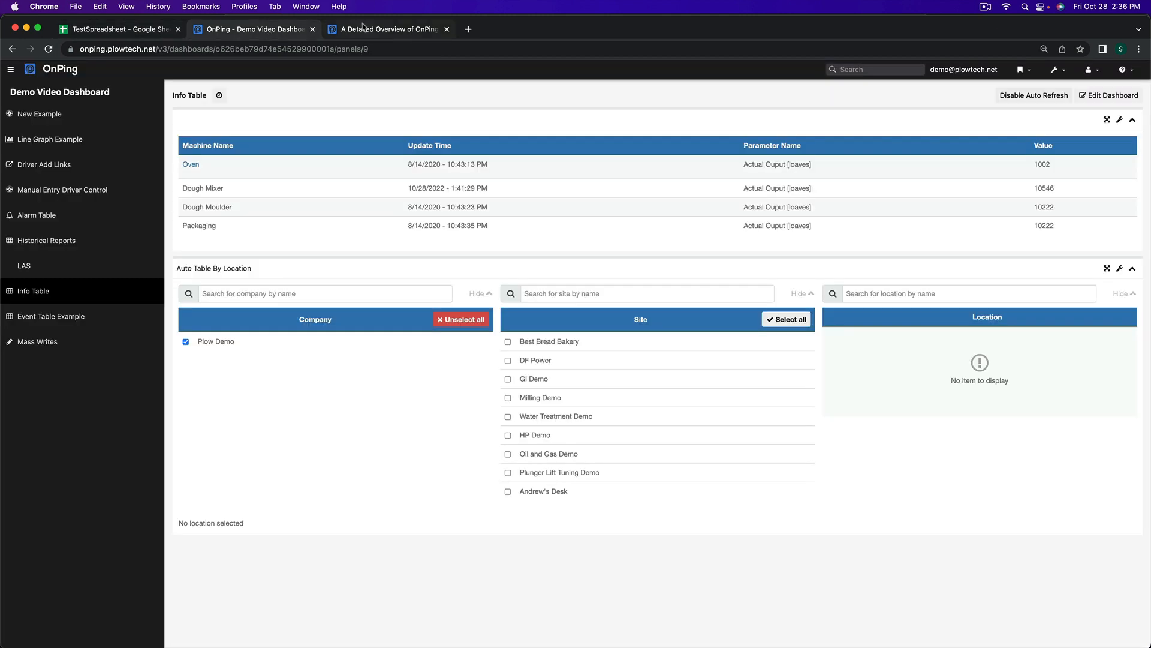
{"action": "left_click", "coordinate": [446, 30]}
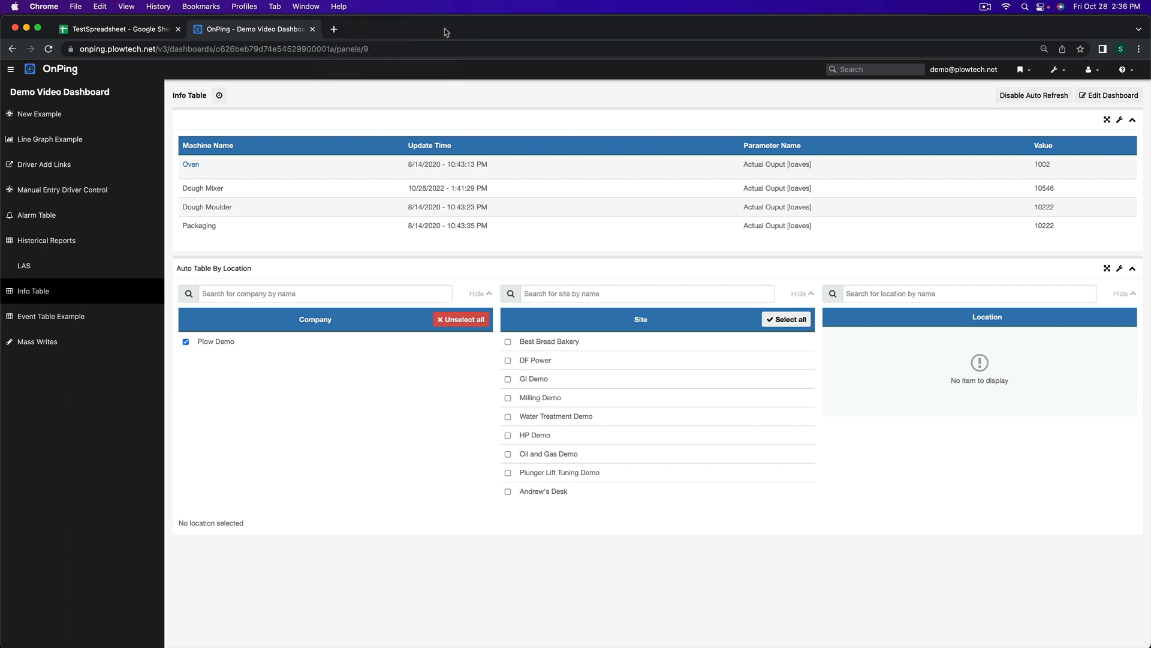
{"action": "left_click", "coordinate": [335, 30]}
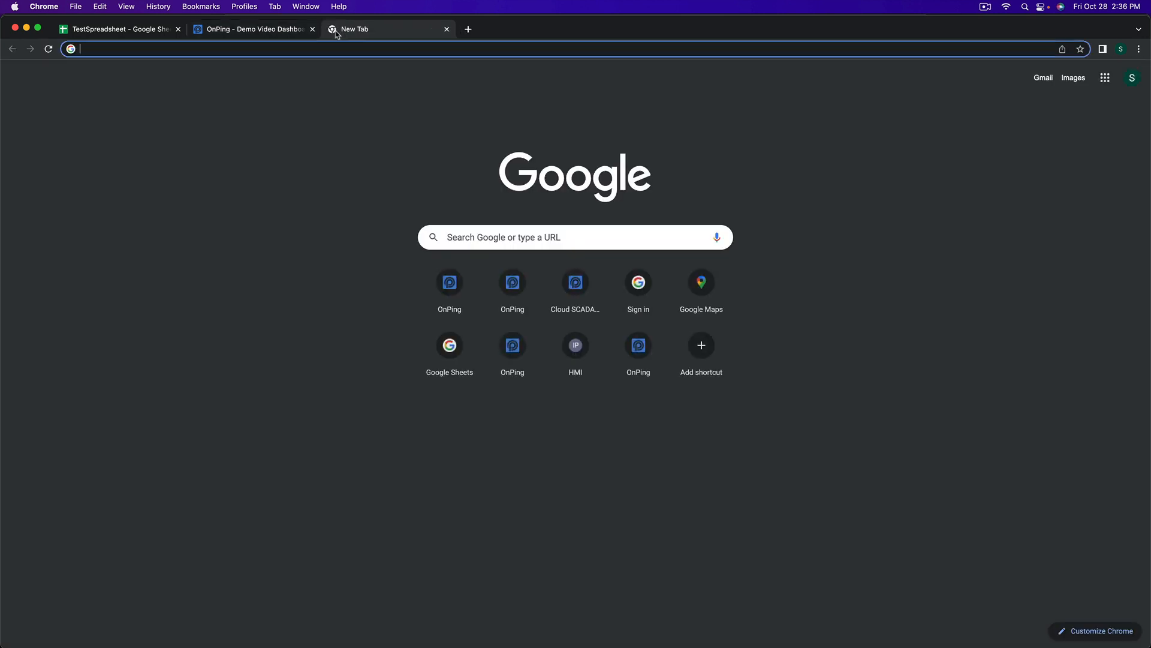
{"action": "type", "text": "onping.net"}
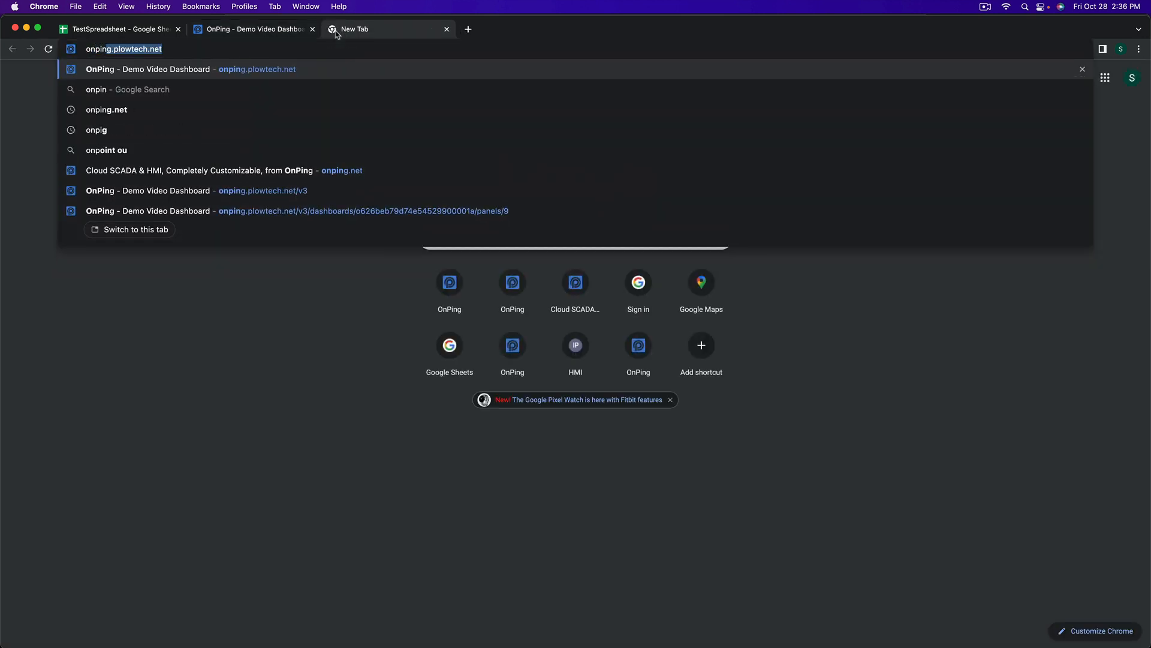
{"action": "key", "text": "Return"}
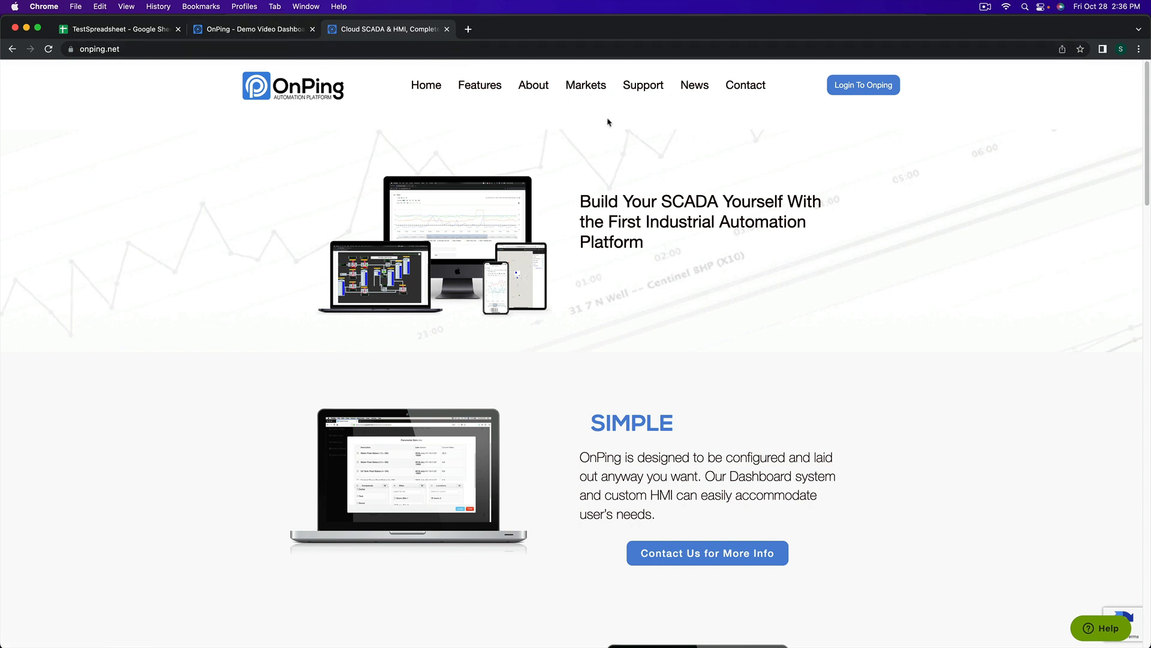
Step: Search the OnPing support docs for "template" and open the article Report Templates for Custom Table
{"action": "left_click", "coordinate": [635, 88]}
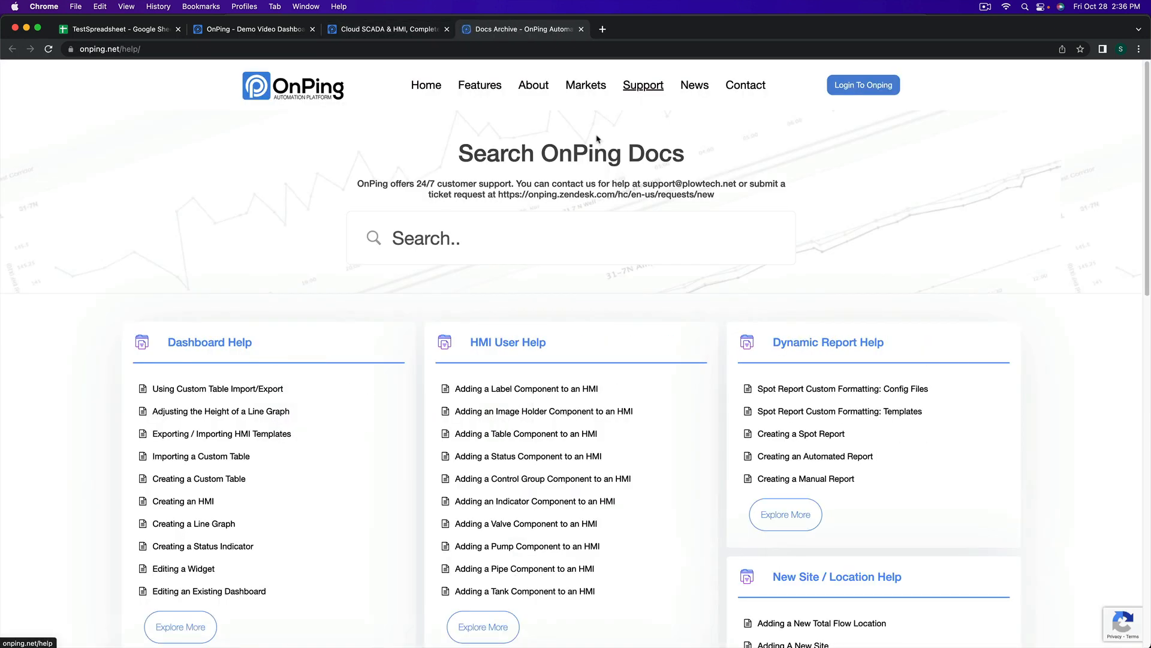
{"action": "left_click", "coordinate": [533, 224]}
{"action": "type", "text": "template"}
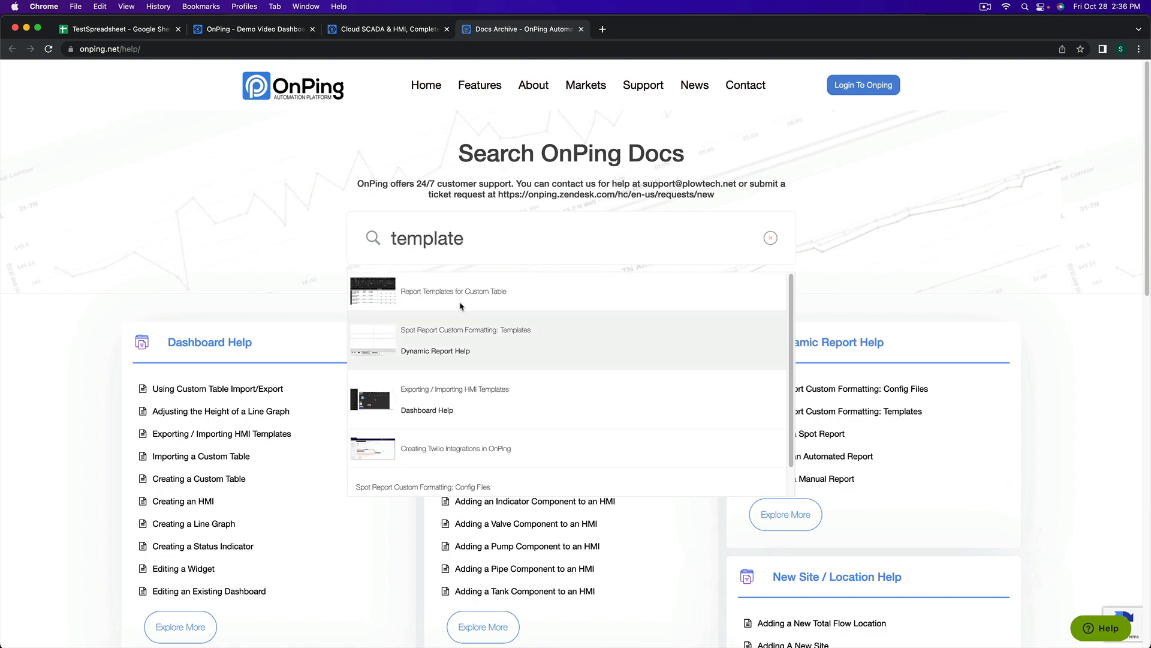
{"action": "left_click", "coordinate": [480, 292]}
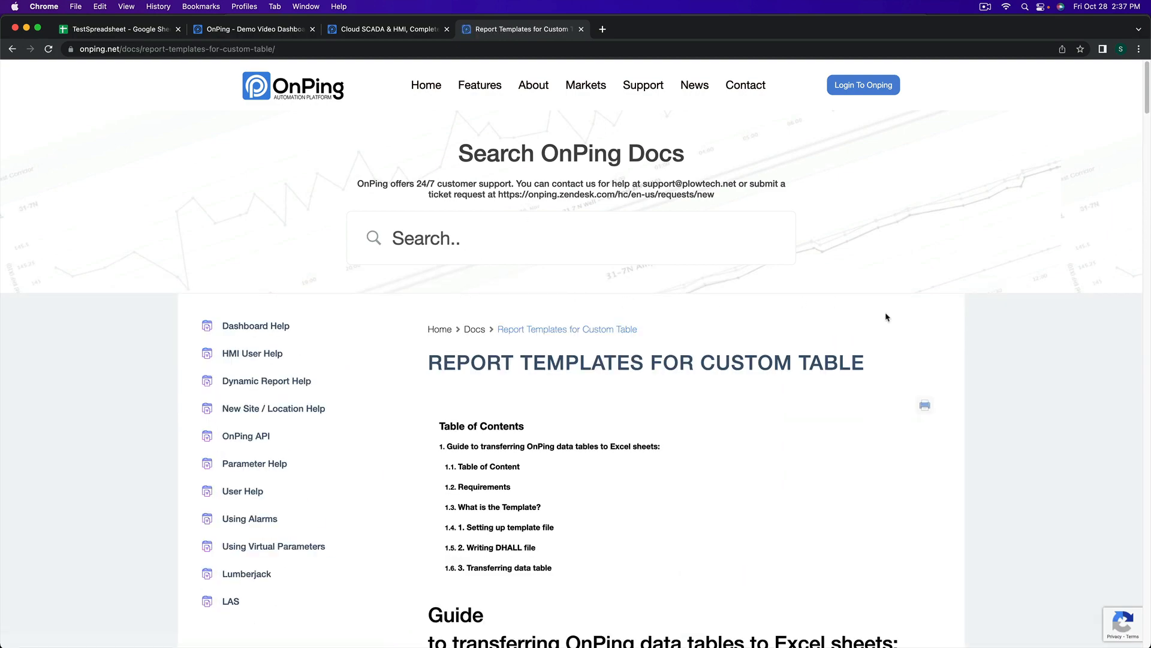
Step: Copy the entire Example Code 1 block from the Report Templates for Custom Table article
{"action": "scroll", "coordinate": [994, 334], "scroll_direction": "down", "scroll_amount": 8}
{"action": "scroll", "coordinate": [995, 327], "scroll_direction": "down", "scroll_amount": 15}
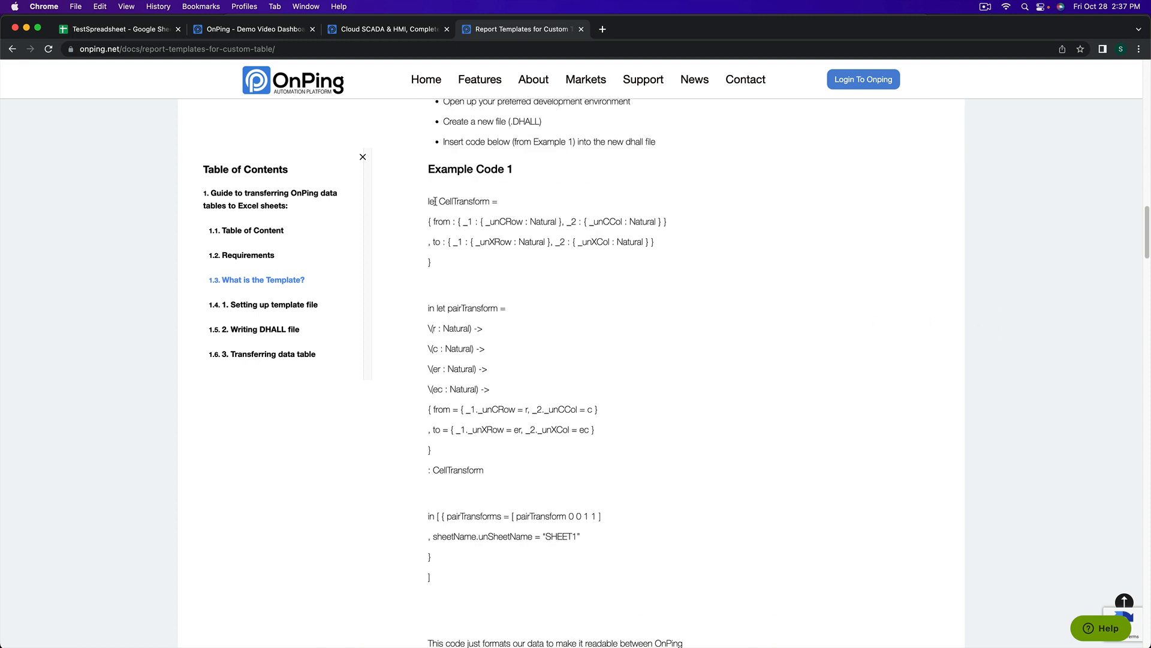
{"action": "left_click_drag", "start_coordinate": [427, 201], "coordinate": [543, 571]}
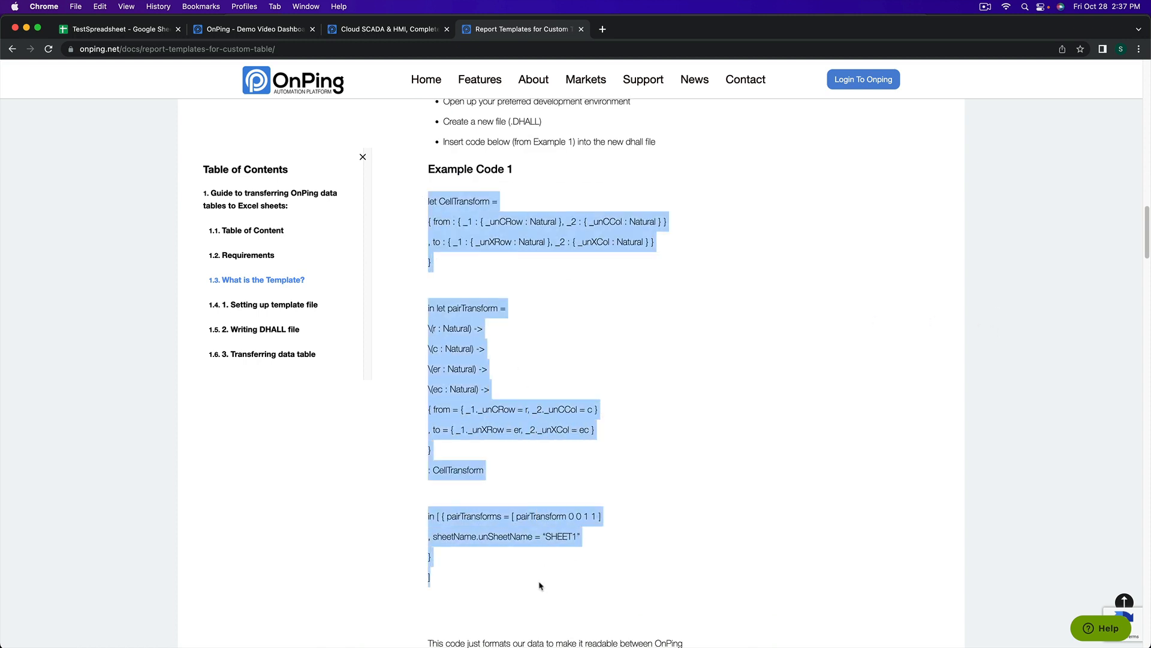
{"action": "right_click", "coordinate": [475, 519]}
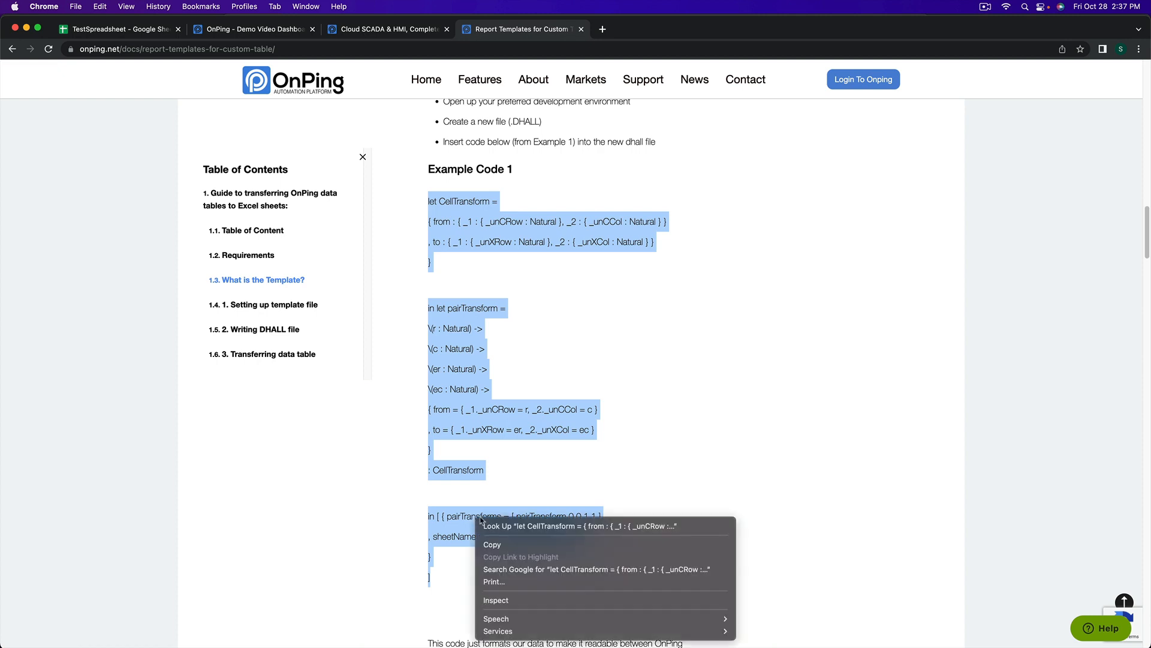
{"action": "left_click", "coordinate": [503, 545]}
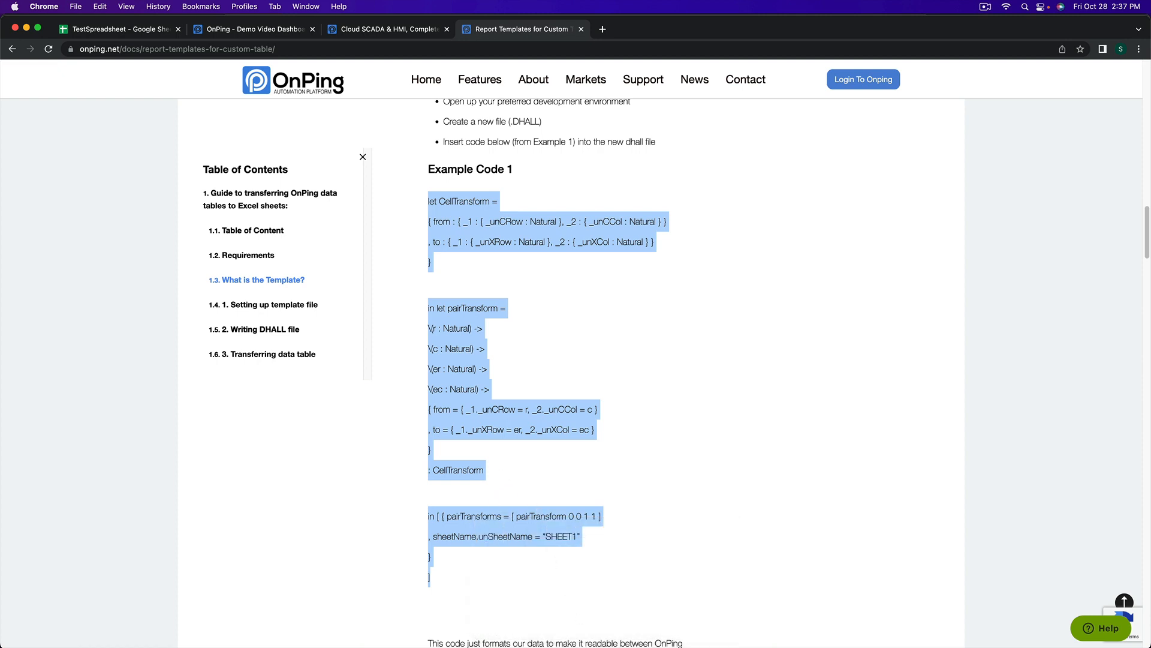
Step: Switch to Visual Studio Code and paste the copied example code into the empty TemplateExample.dhall file
{"action": "mouse_move", "coordinate": [652, 627]}
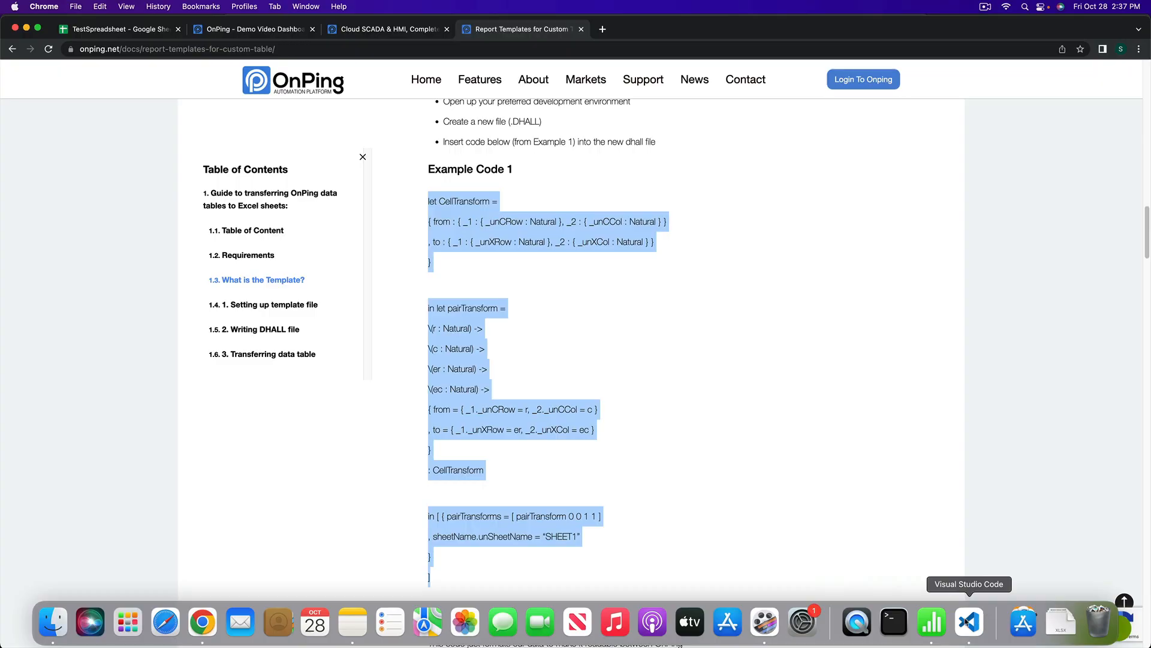
{"action": "left_click", "coordinate": [969, 622]}
{"action": "right_click", "coordinate": [482, 183]}
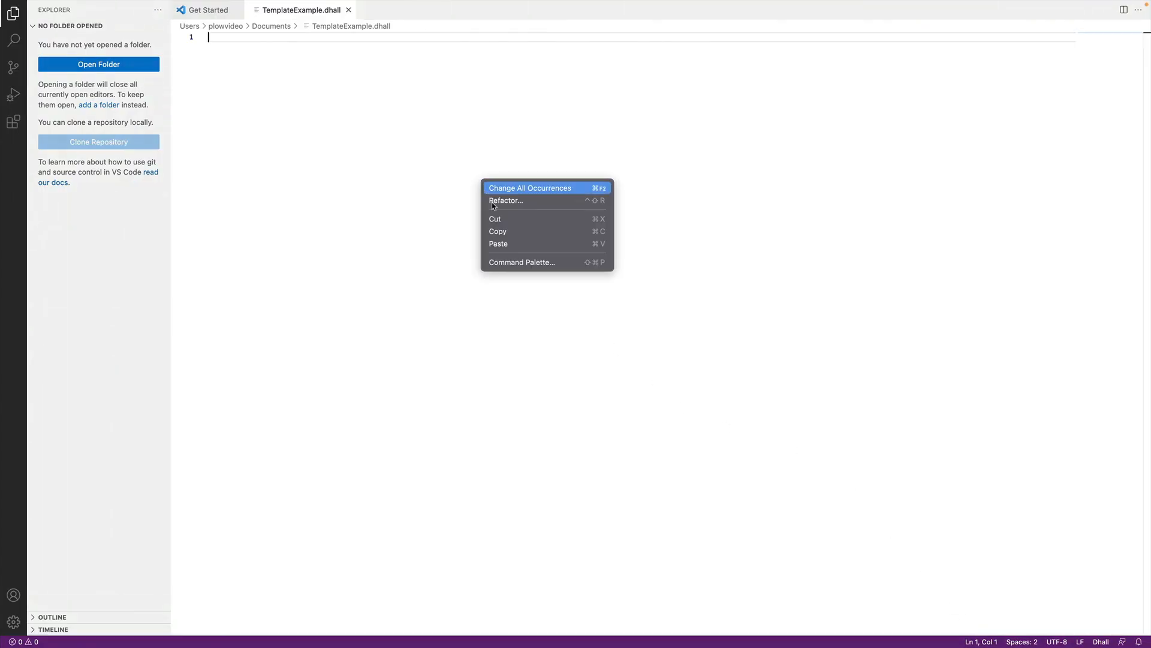
{"action": "left_click", "coordinate": [506, 243]}
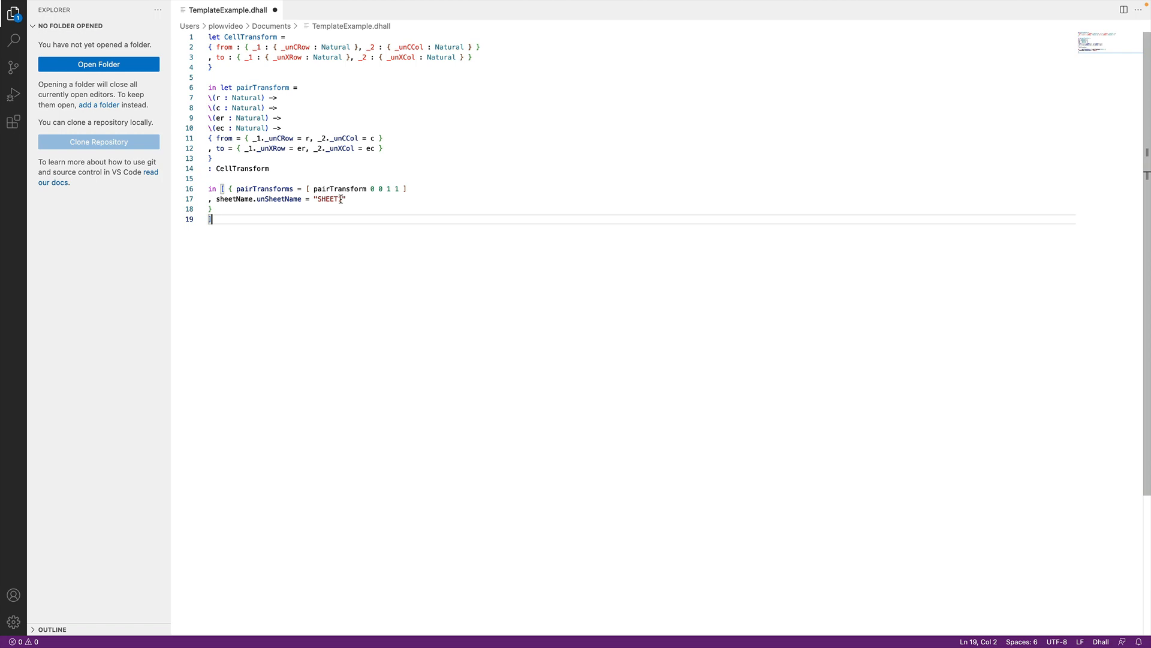
Step: Change the sheet name in the Dhall code to "Sheet1" and save TemplateExample.dhall
{"action": "left_click_drag", "start_coordinate": [337, 199], "coordinate": [323, 201]}
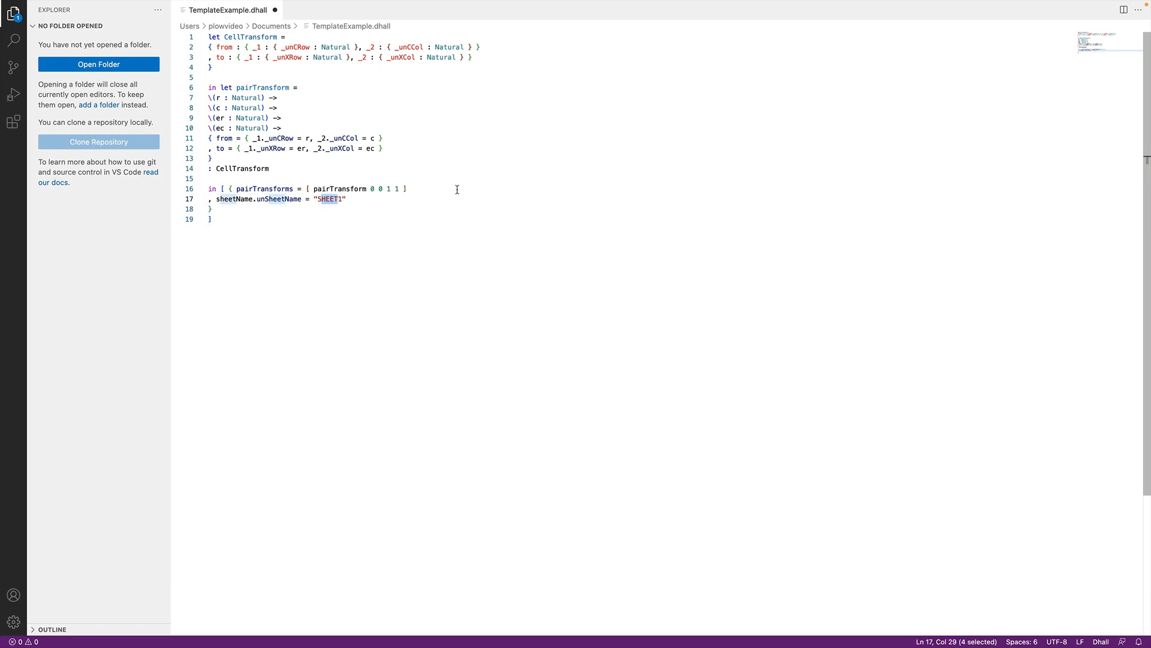
{"action": "type", "text": "heet"}
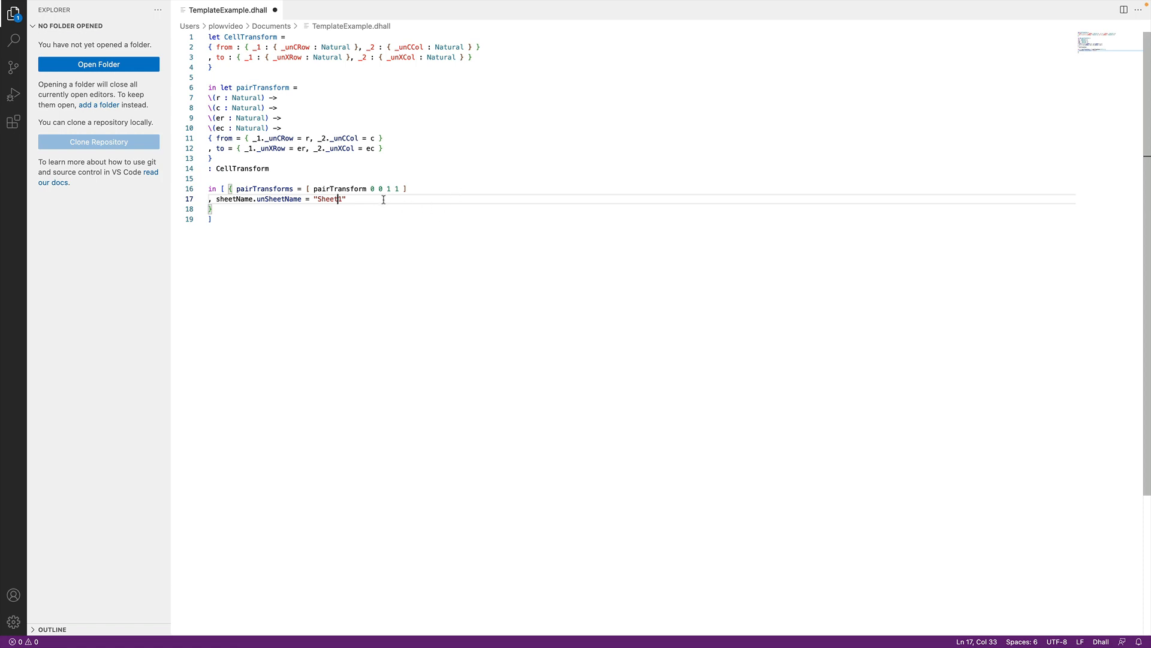
{"action": "key", "text": "super+s"}
Step: Switch back to Chrome with the OnPing Info Table dashboard
{"action": "key", "text": "super+Tab"}
{"action": "key", "text": "super+Tab"}
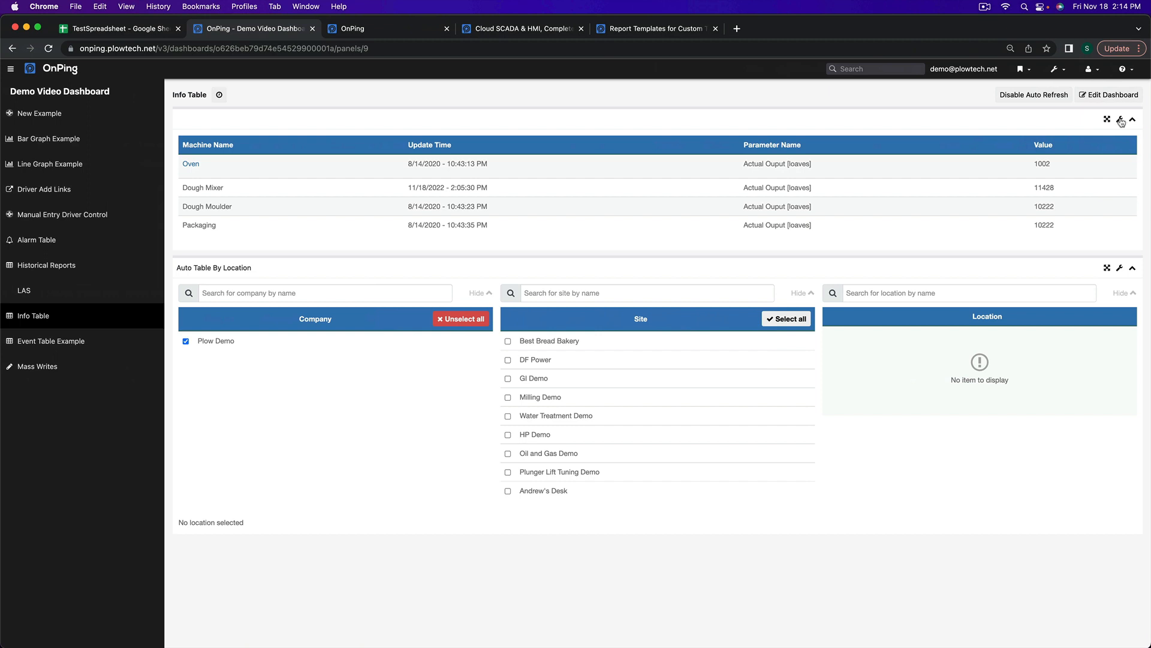
Step: Open the settings of the machine table in the Info Table dashboard and start a new spot report
{"action": "left_click", "coordinate": [1121, 120]}
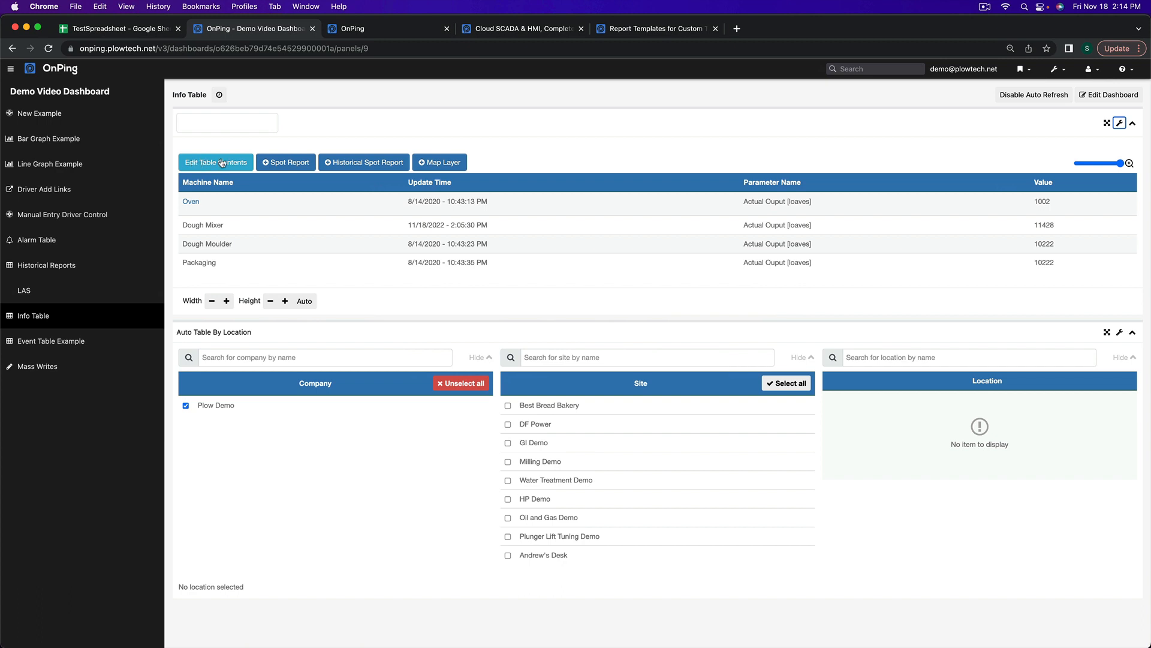
{"action": "left_click", "coordinate": [289, 164]}
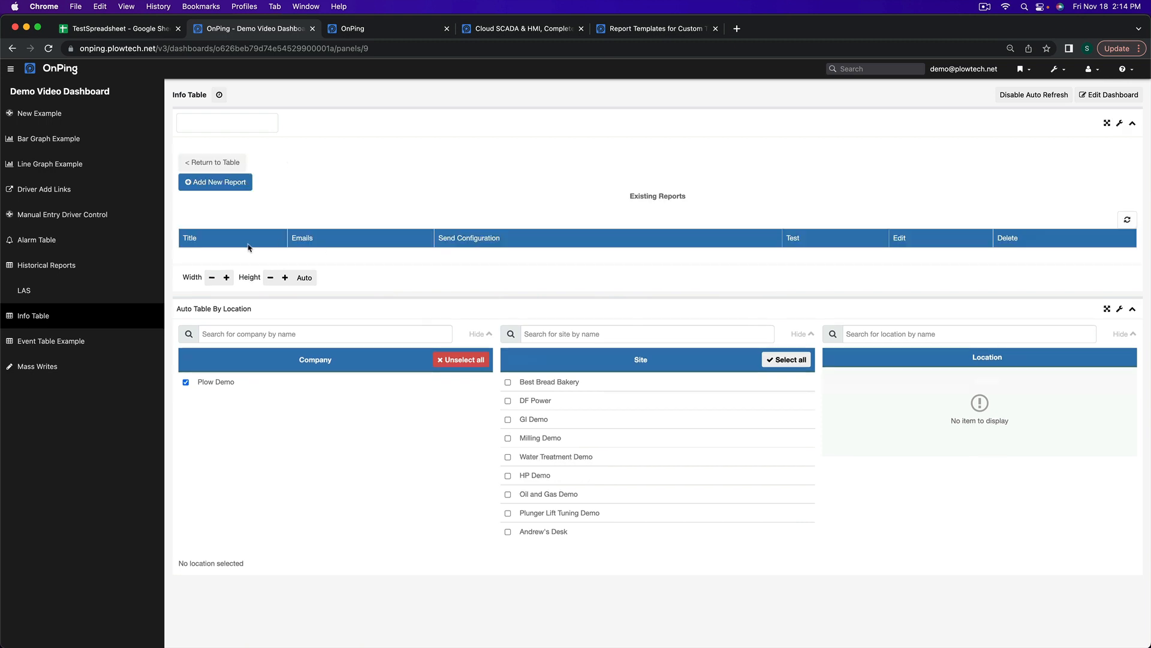
{"action": "left_click", "coordinate": [190, 183]}
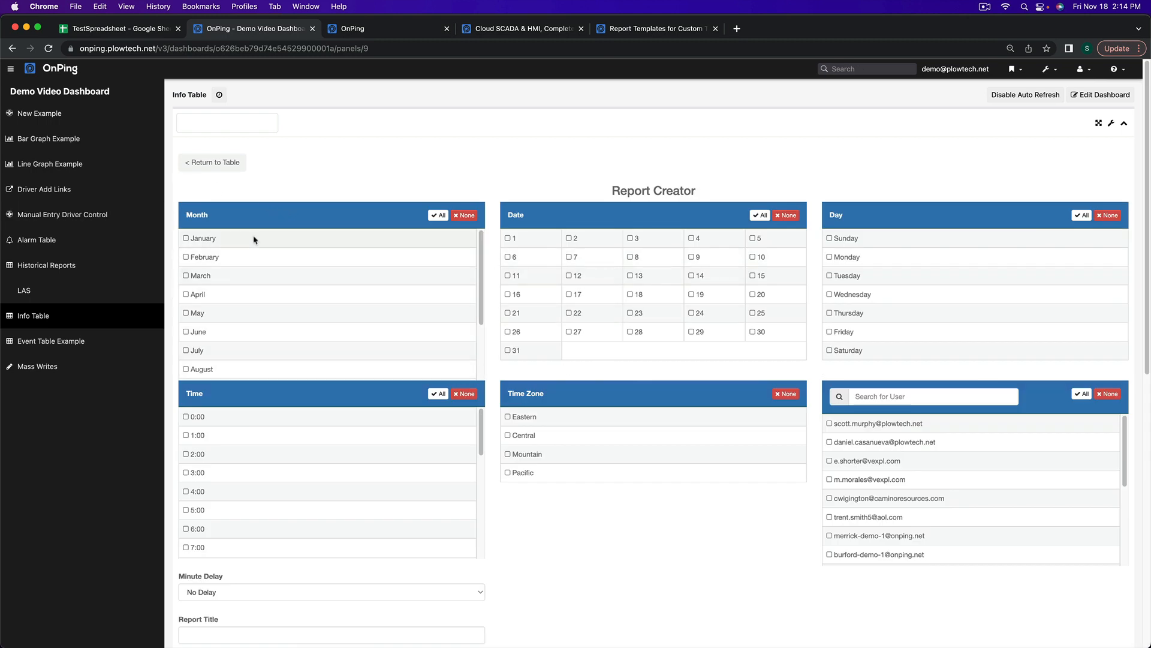
Step: Schedule the report for all months, all dates, Sunday, at 5:00
{"action": "left_click", "coordinate": [439, 215]}
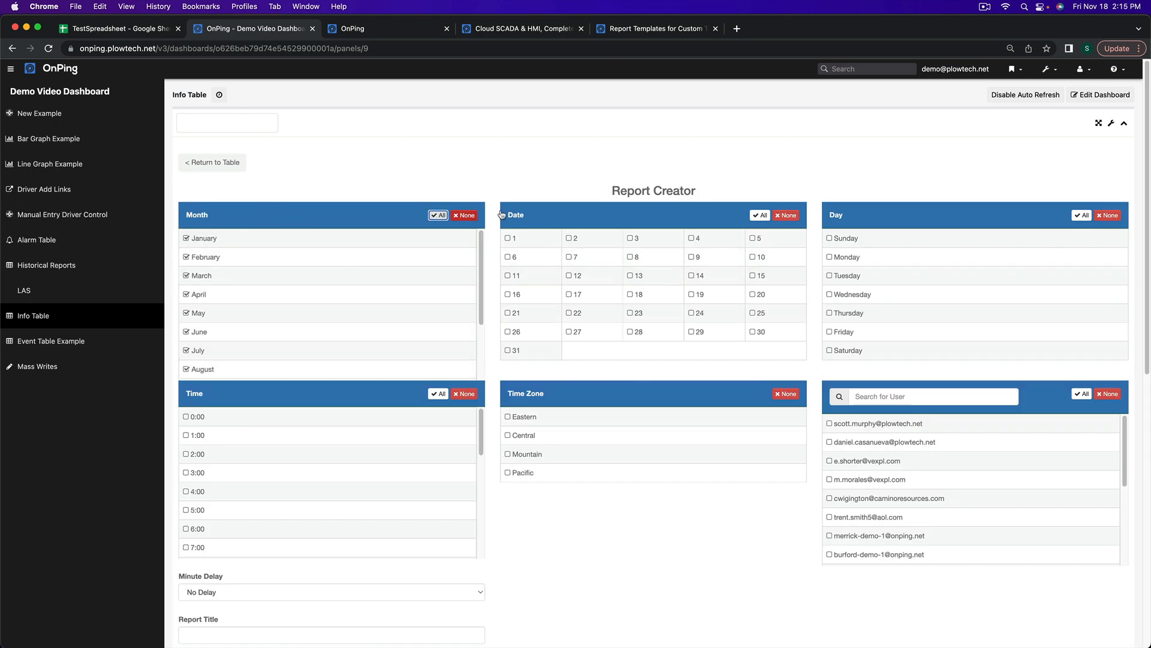
{"action": "left_click", "coordinate": [761, 215]}
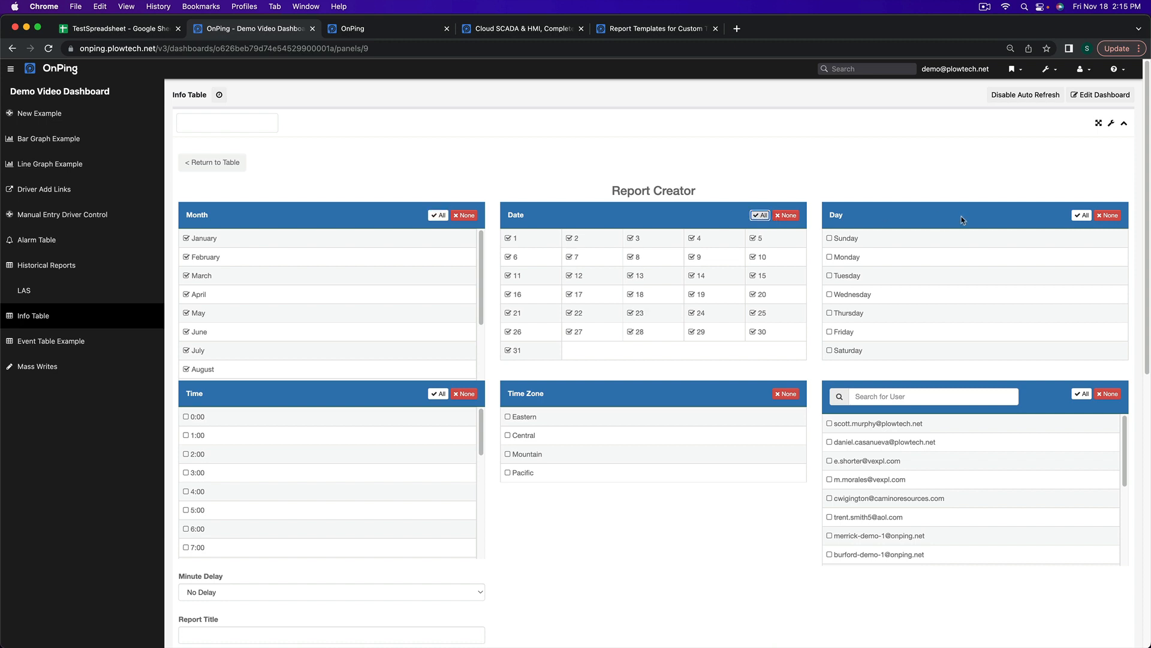
{"action": "left_click", "coordinate": [876, 240]}
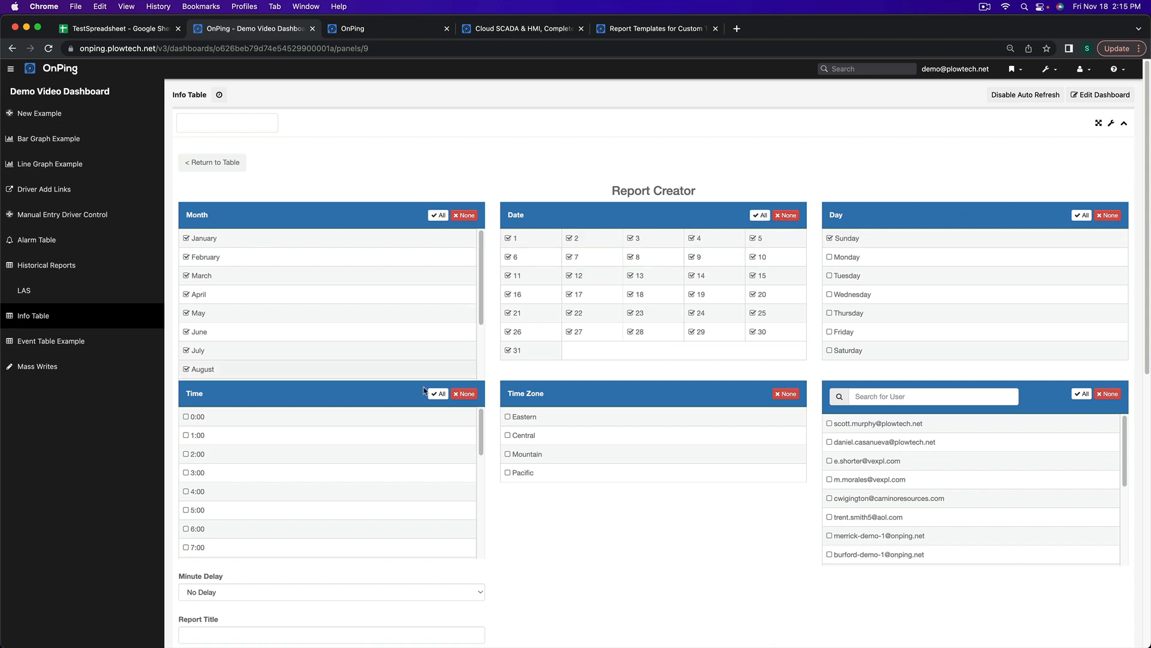
{"action": "left_click", "coordinate": [249, 510]}
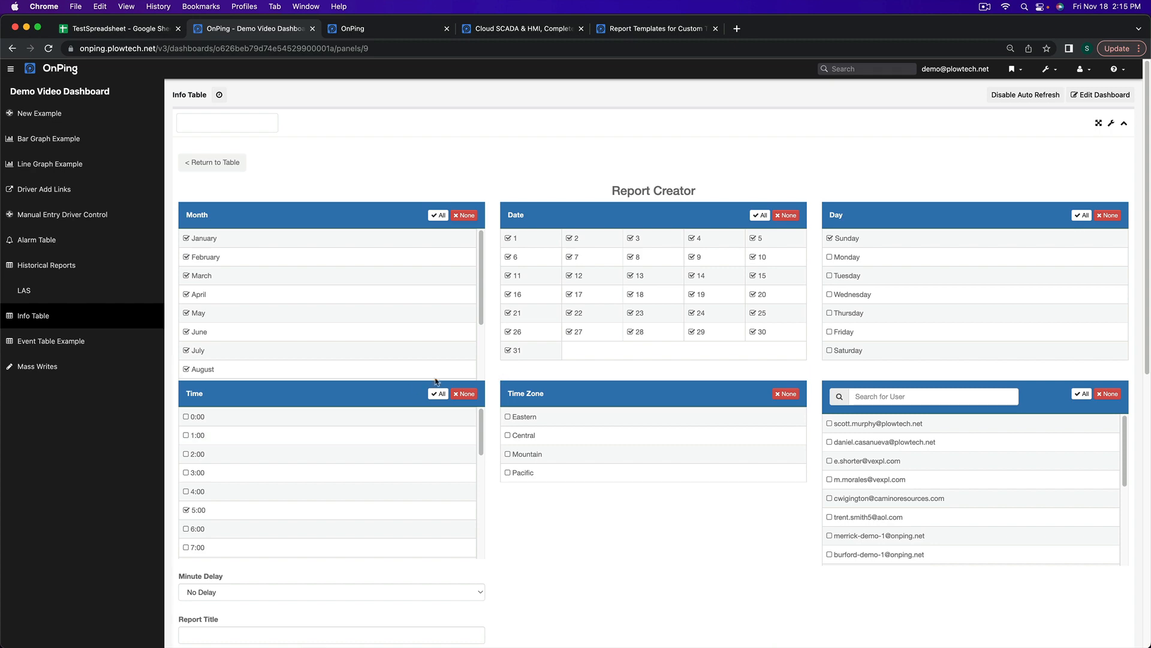
Step: Keep the report's minute delay at No Delay and expand the Custom Formatting options
{"action": "scroll", "coordinate": [406, 372], "scroll_direction": "down", "scroll_amount": 3}
{"action": "scroll", "coordinate": [587, 540], "scroll_direction": "down", "scroll_amount": 10}
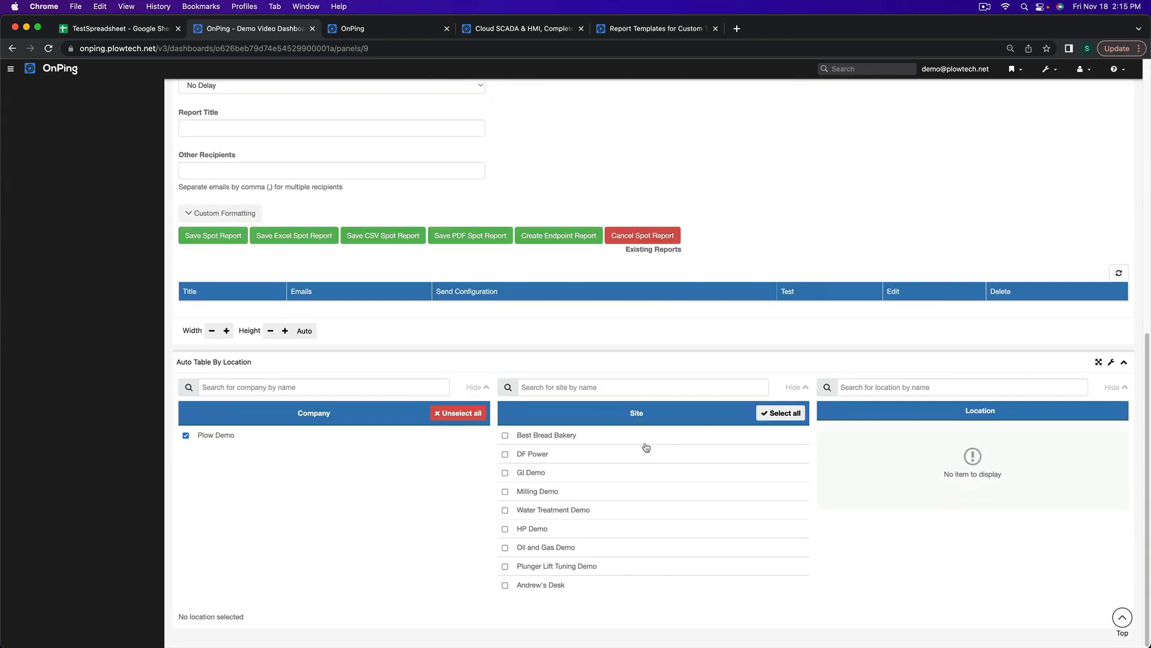
{"action": "scroll", "coordinate": [702, 250], "scroll_direction": "up", "scroll_amount": 3}
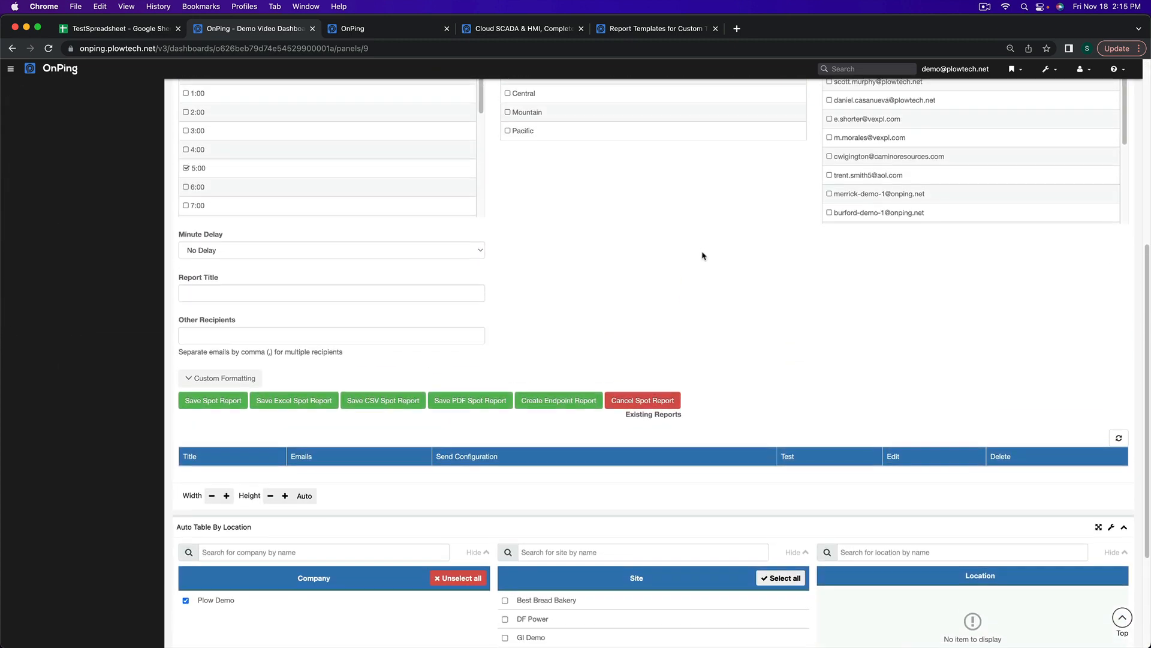
{"action": "scroll", "coordinate": [813, 258], "scroll_direction": "down", "scroll_amount": 3}
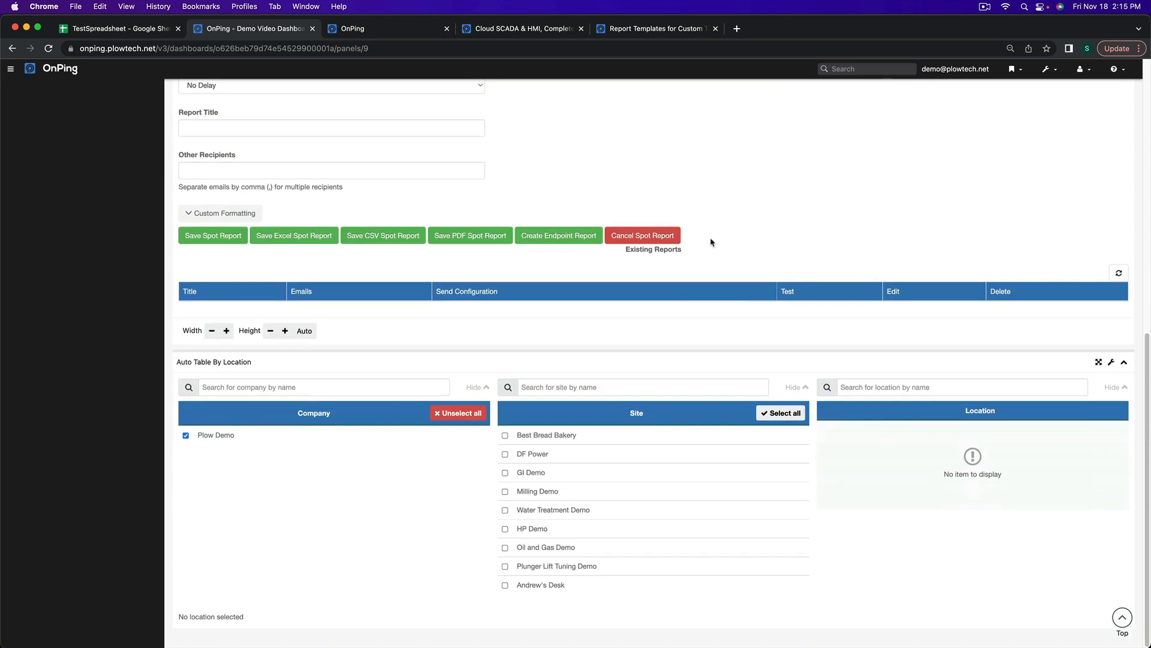
{"action": "scroll", "coordinate": [531, 187], "scroll_direction": "up", "scroll_amount": 1}
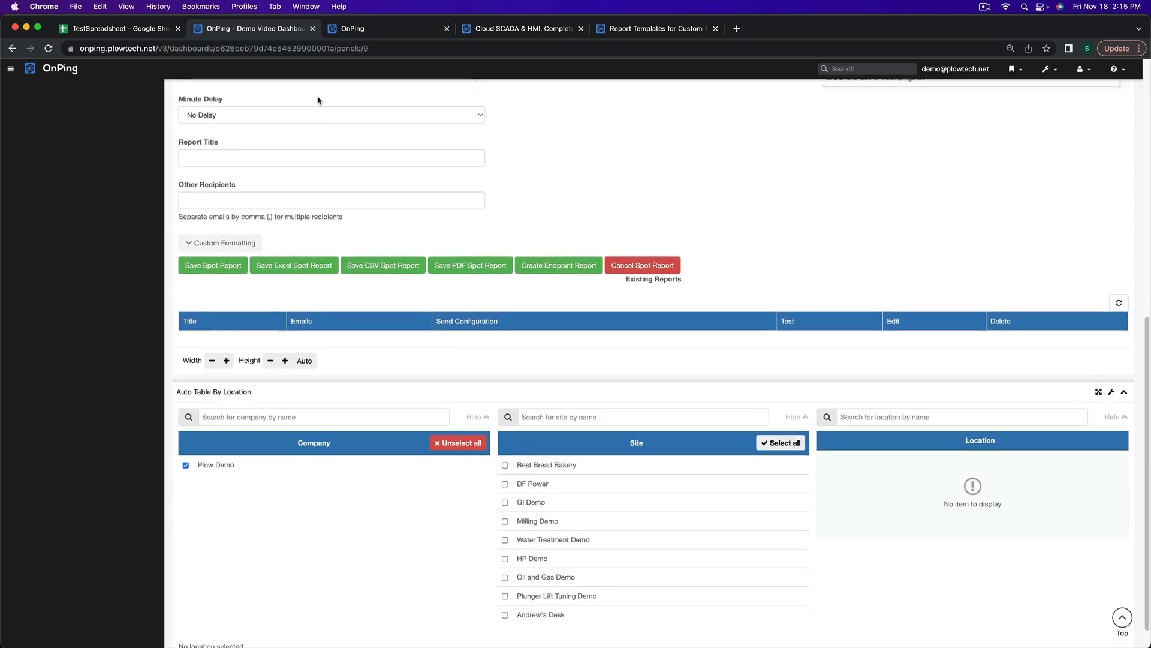
{"action": "left_click", "coordinate": [240, 120]}
{"action": "left_click", "coordinate": [239, 116]}
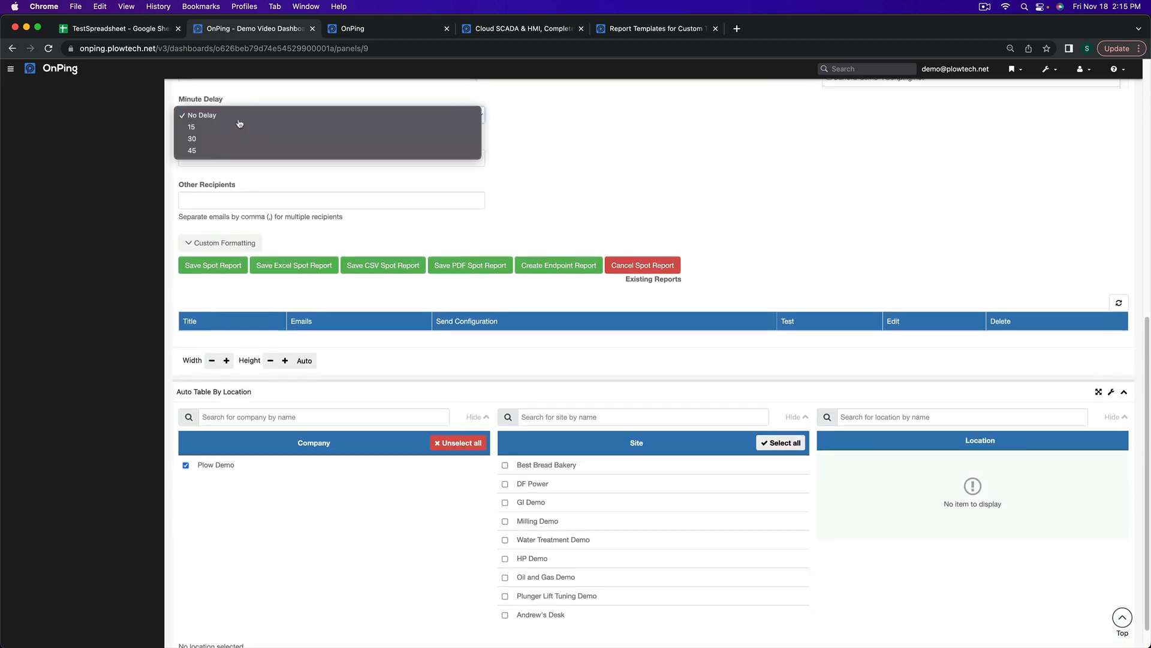
{"action": "left_click", "coordinate": [211, 243]}
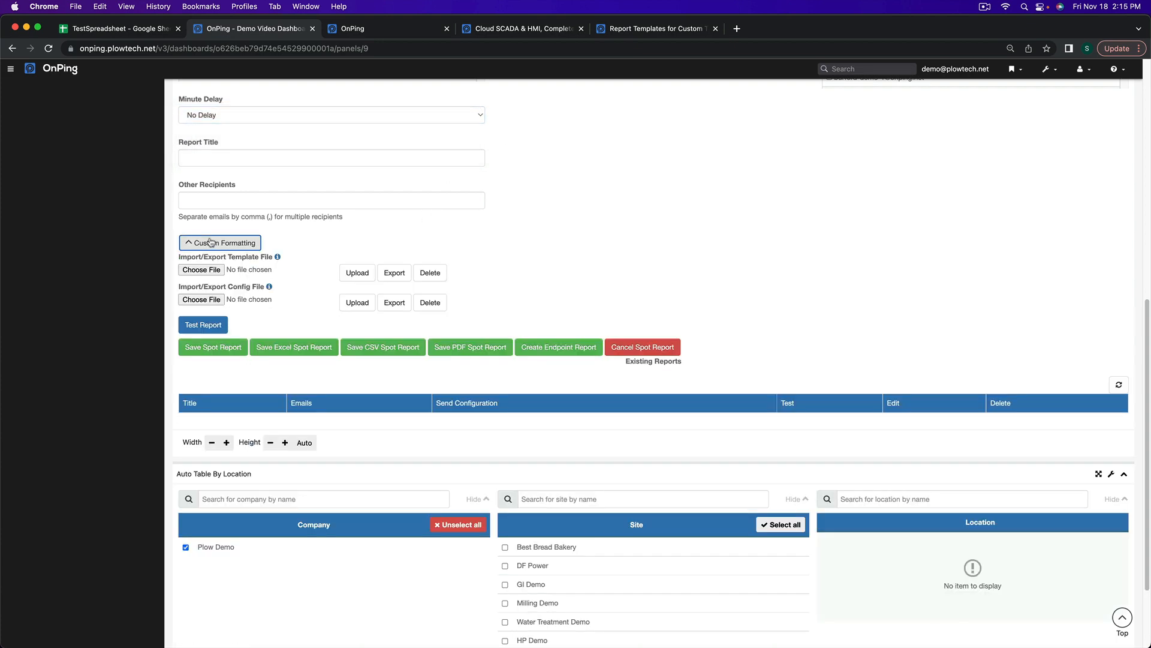
Step: Choose TestSpreadsheet.xlsx from the Downloads folder as the report's template file
{"action": "left_click", "coordinate": [215, 270]}
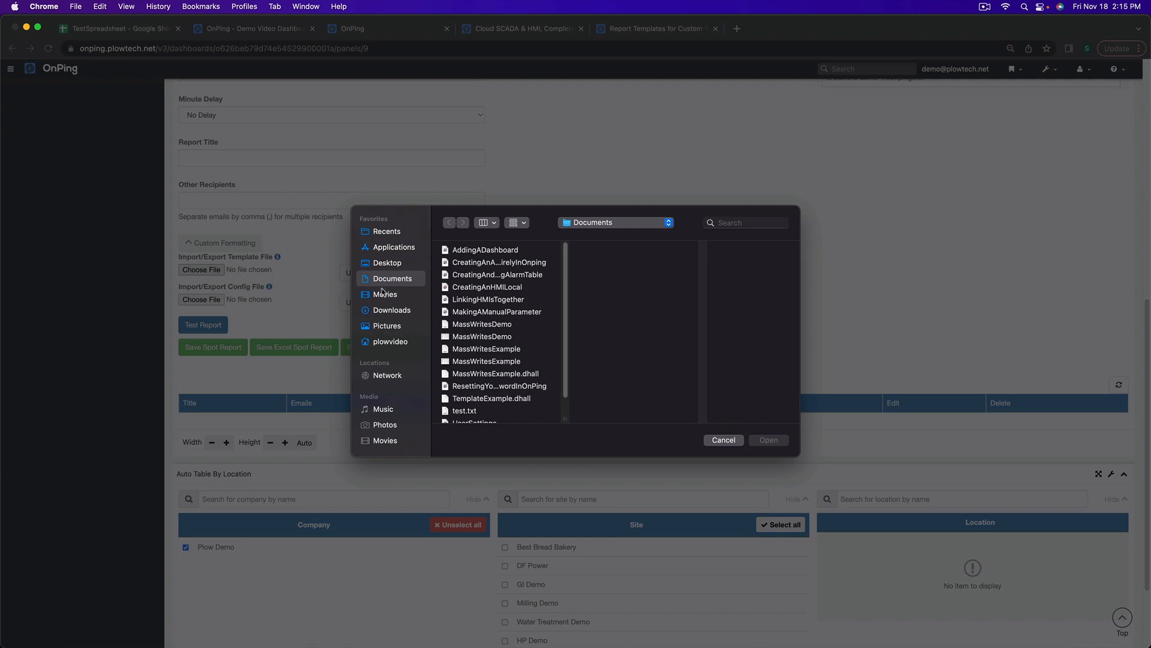
{"action": "left_click", "coordinate": [384, 312]}
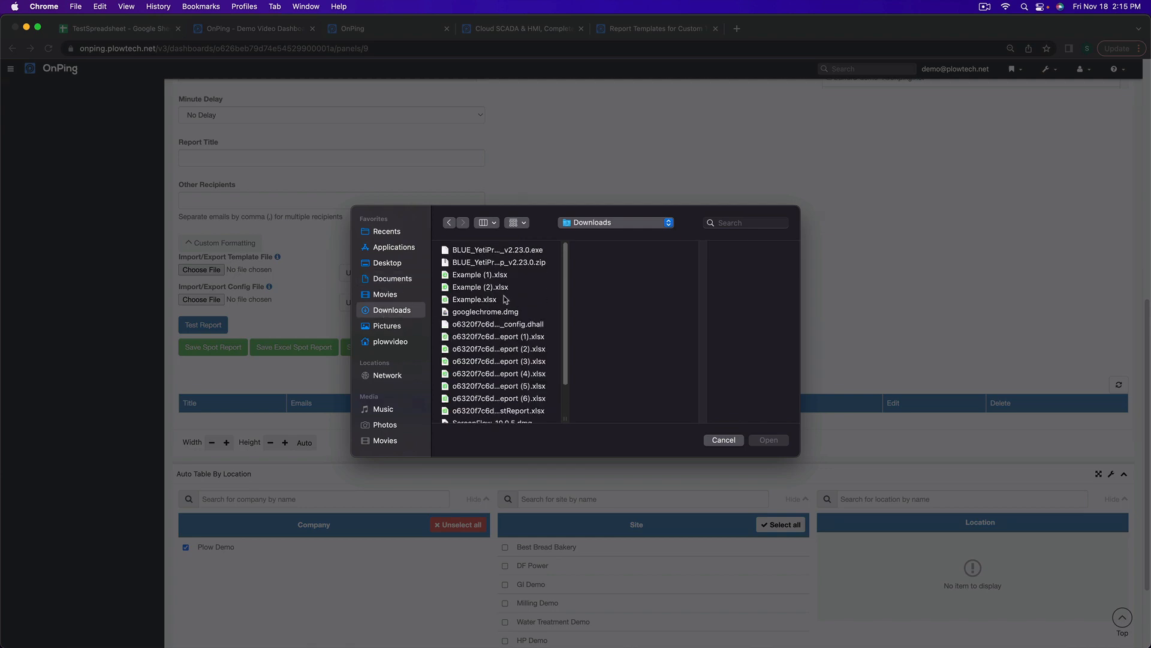
{"action": "scroll", "coordinate": [505, 300], "scroll_direction": "down", "scroll_amount": 3}
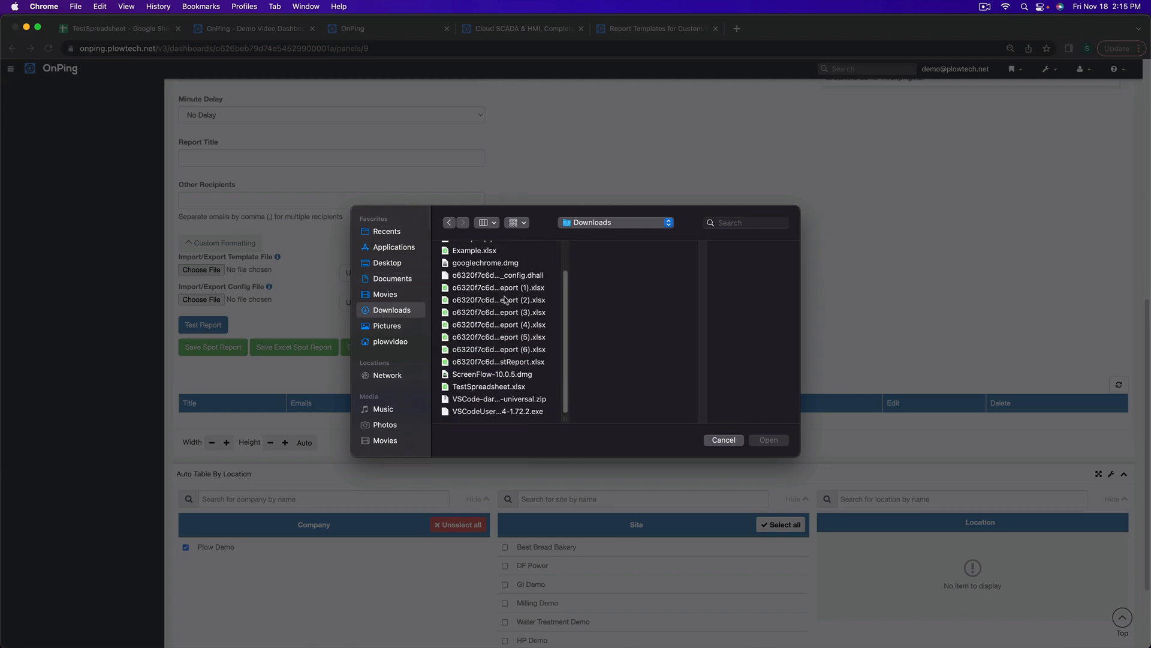
{"action": "left_click", "coordinate": [478, 386]}
{"action": "double_click", "coordinate": [479, 386]}
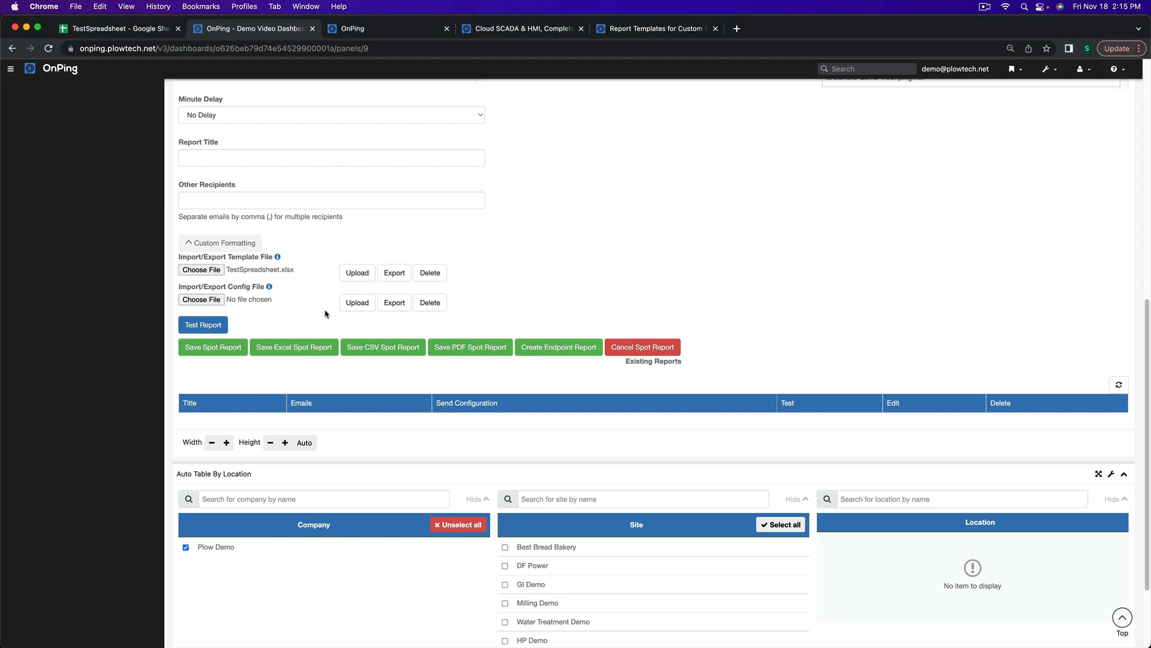
Step: Choose TemplateExample.dhall from the Documents folder as the report's config file
{"action": "left_click", "coordinate": [209, 302]}
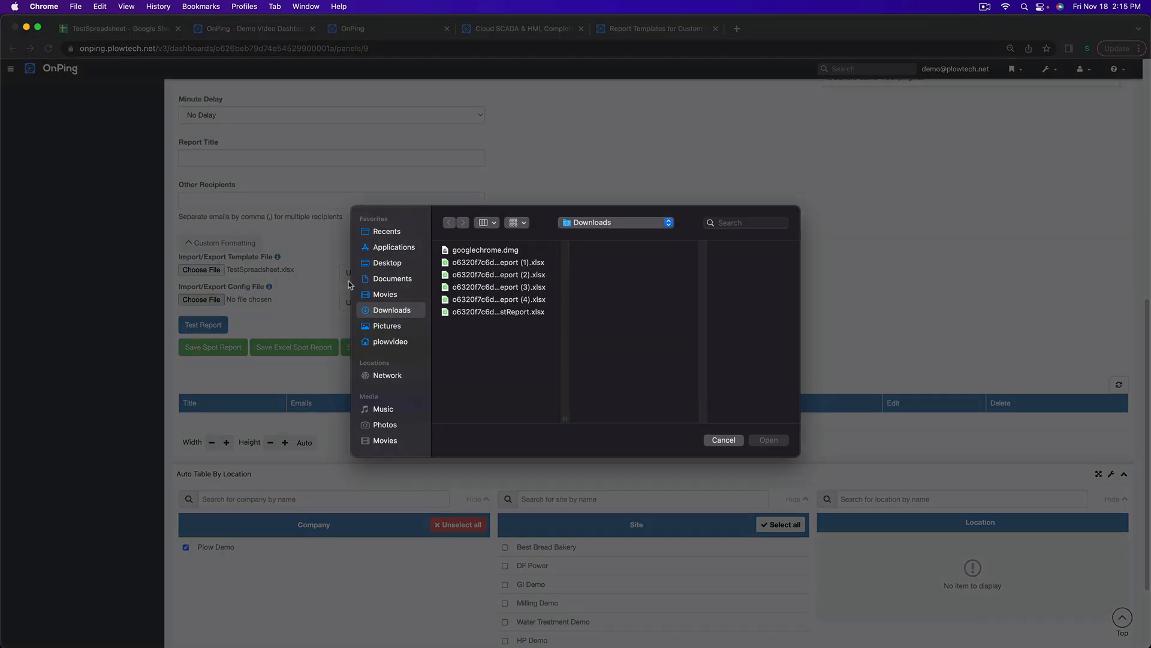
{"action": "left_click", "coordinate": [397, 279]}
{"action": "scroll", "coordinate": [503, 345], "scroll_direction": "down", "scroll_amount": 1}
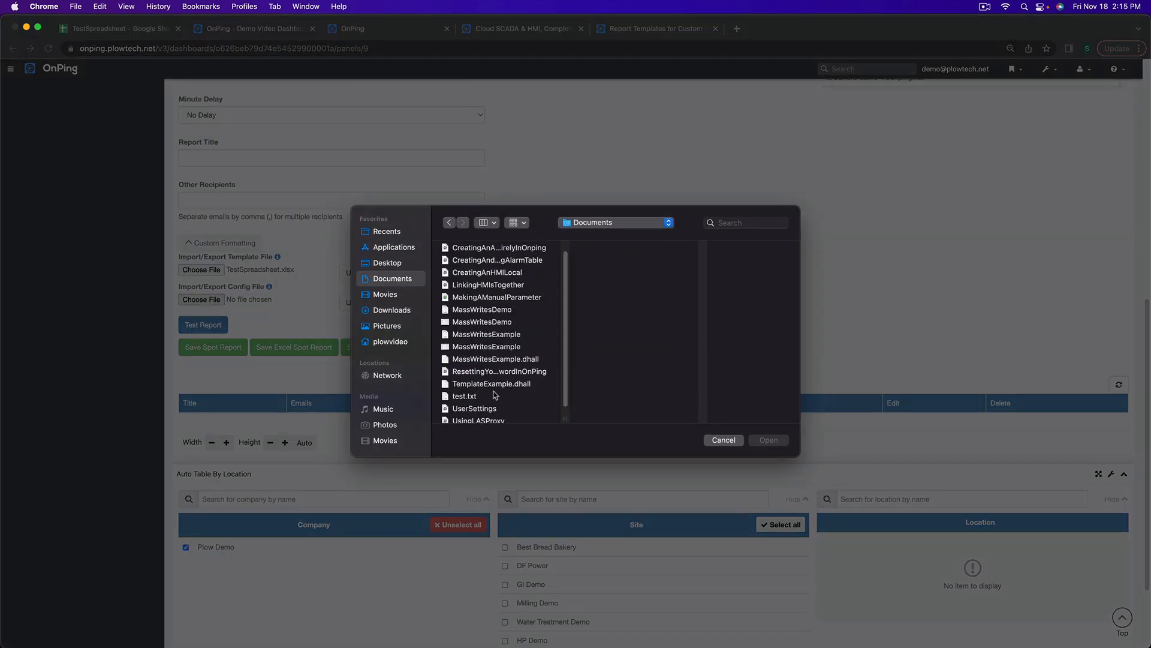
{"action": "left_click", "coordinate": [494, 387]}
{"action": "double_click", "coordinate": [494, 387]}
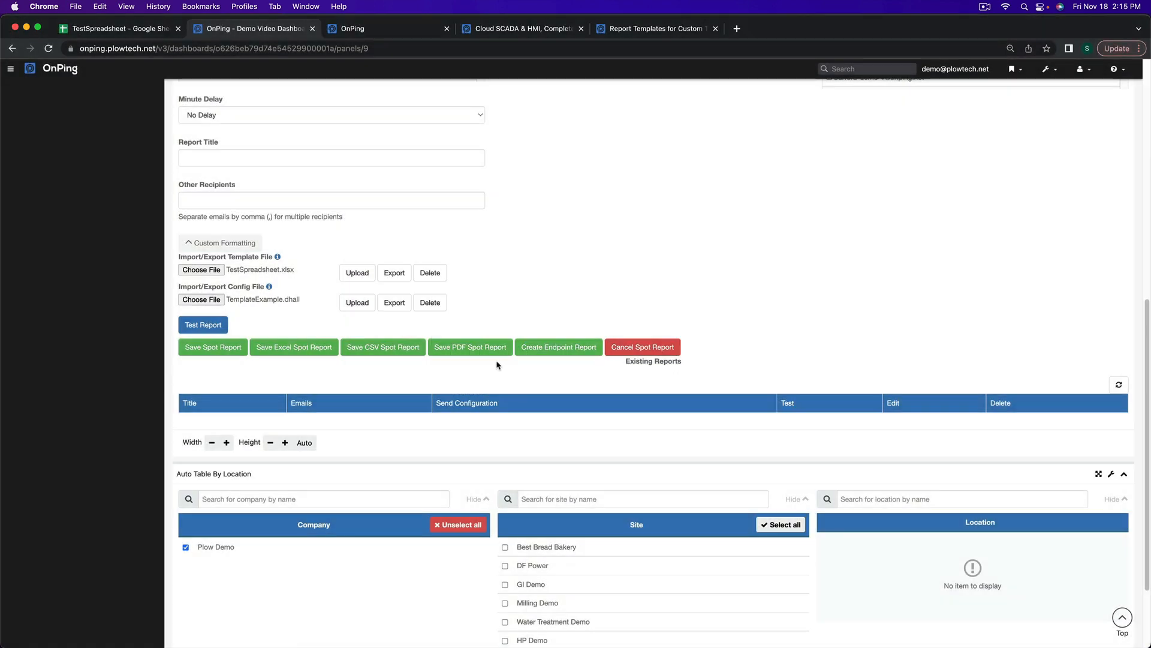
Step: Upload the chosen template and config files and generate a test report
{"action": "left_click", "coordinate": [358, 272]}
{"action": "left_click", "coordinate": [366, 301]}
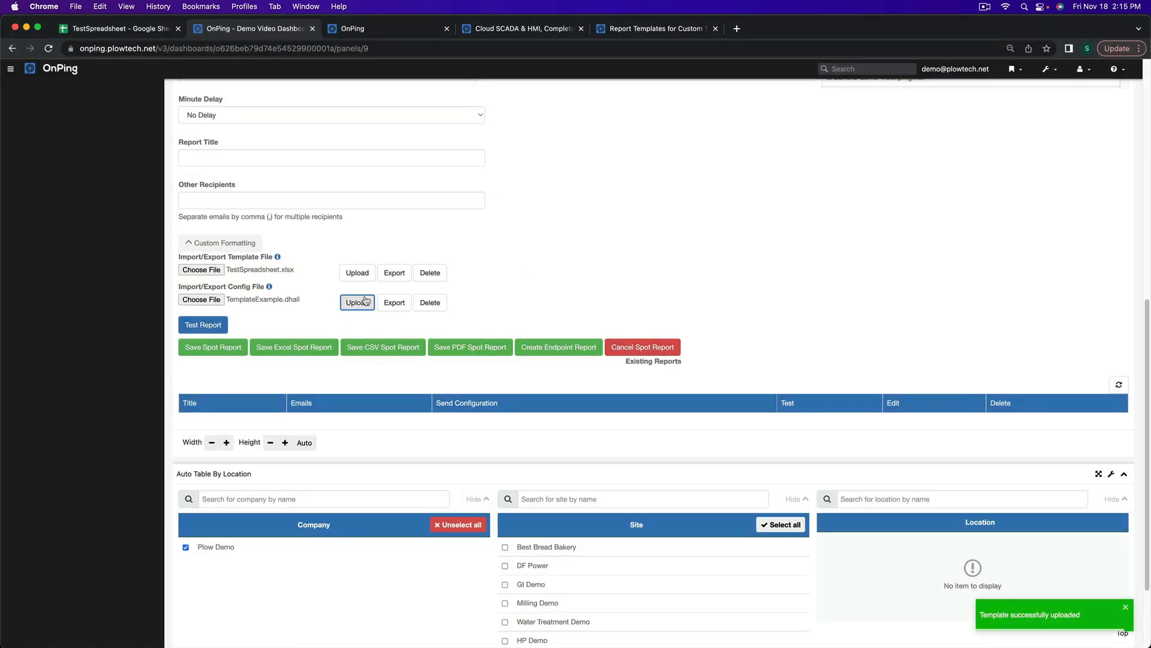
{"action": "left_click", "coordinate": [202, 325]}
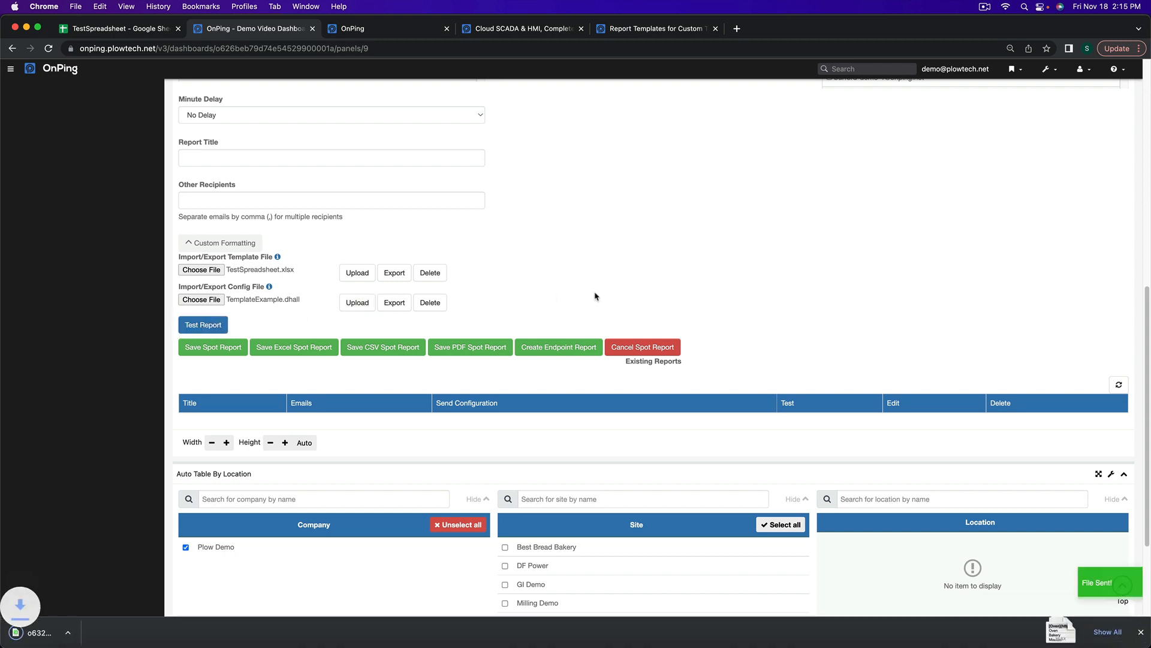
Step: Open the downloaded test report in Numbers to check the transferred cells, and quit Numbers
{"action": "left_click", "coordinate": [70, 641]}
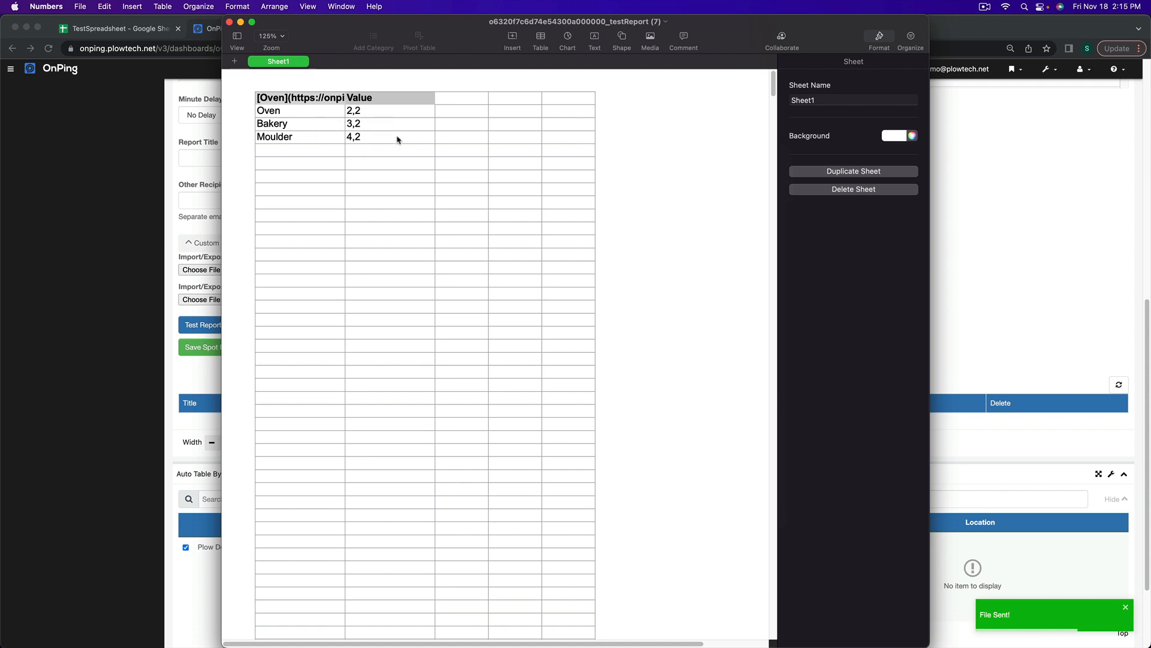
{"action": "left_click", "coordinate": [229, 21]}
{"action": "key", "text": "super+q"}
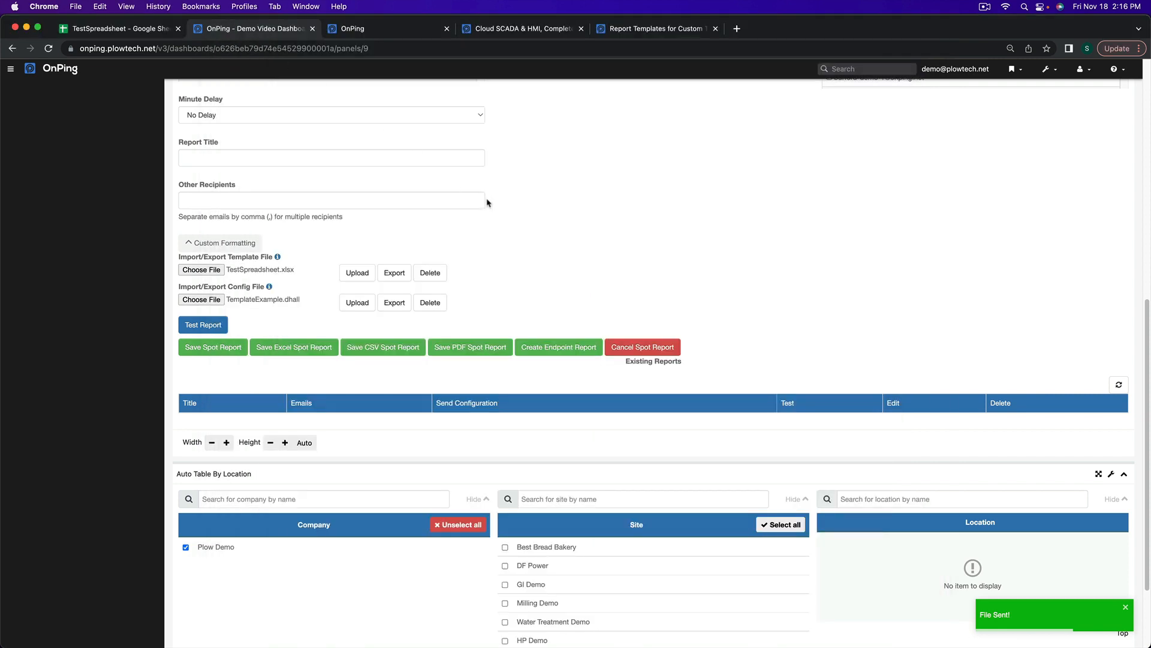
Step: Review the pairTransform line of TemplateExample.dhall in Visual Studio Code and compare it with the TestSpreadsheet layout in Chrome
{"action": "key", "text": "super+Tab"}
{"action": "key", "text": "super+Tab"}
{"action": "key", "text": "super+Tab"}
{"action": "key", "text": "super+Tab"}
{"action": "key", "text": "super+Tab"}
{"action": "key", "text": "super+Tab"}
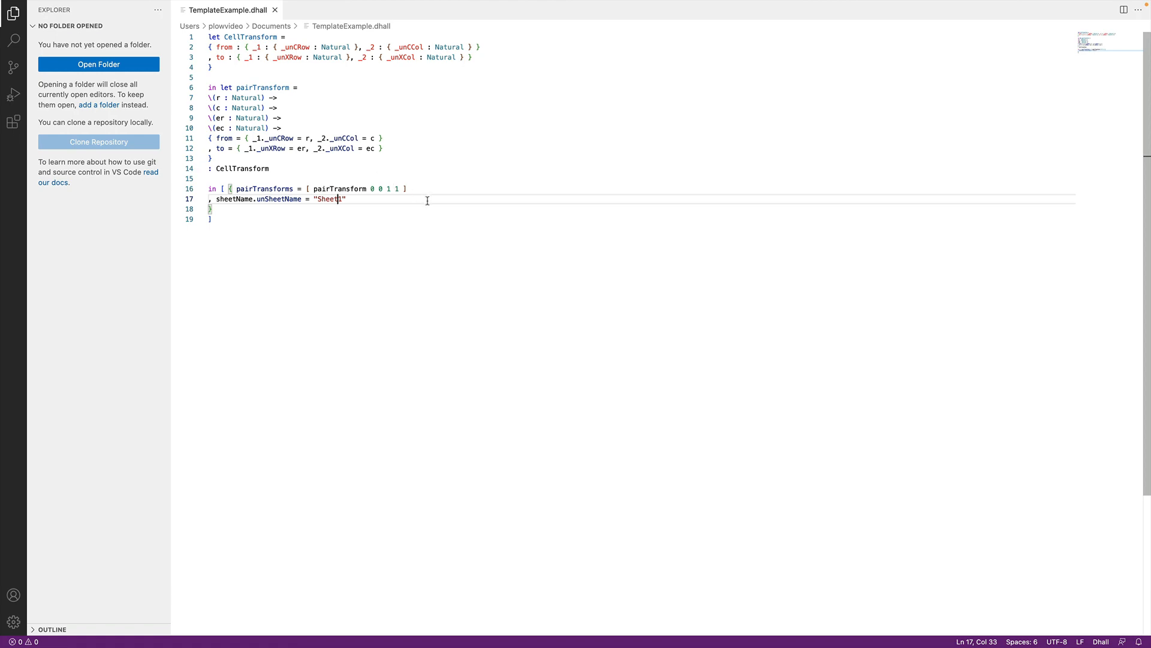
{"action": "key", "text": "super+Tab"}
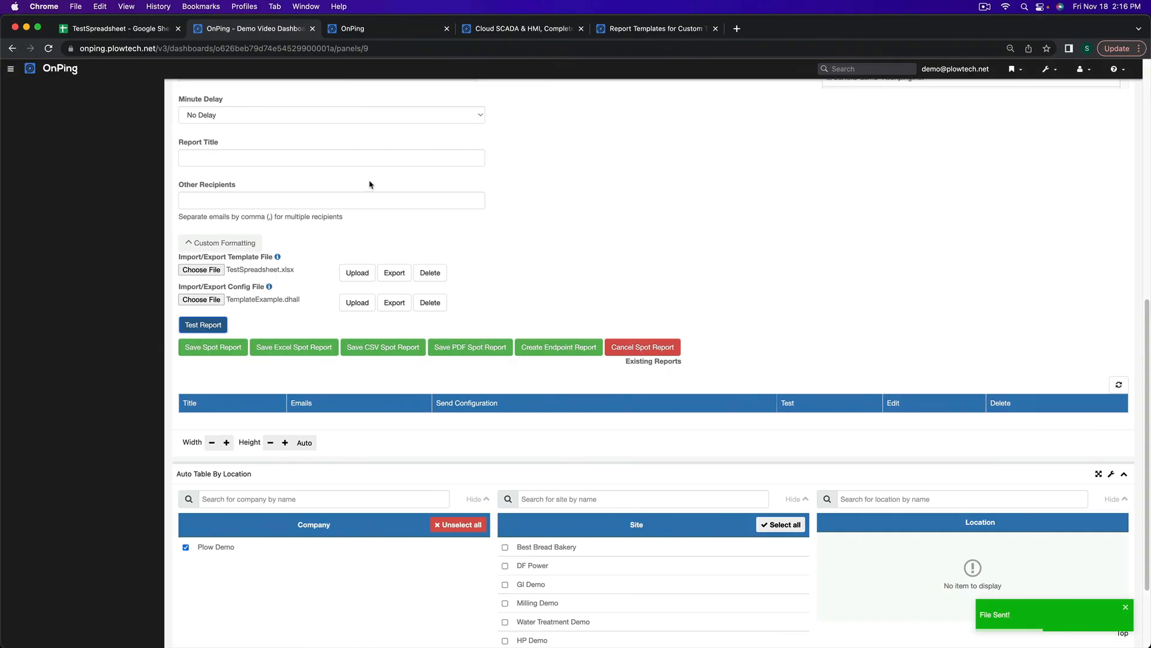
{"action": "left_click", "coordinate": [114, 29]}
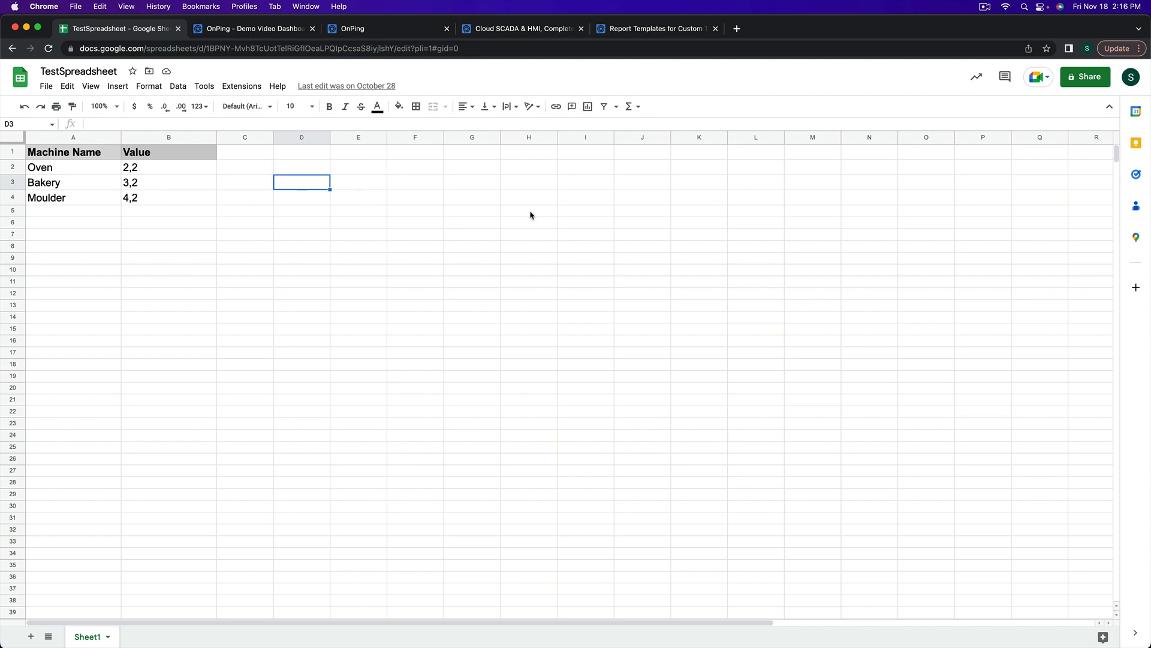
Step: Switch to Visual Studio Code and copy the "pairTransform 0 0 1 1" entry from the pairTransforms list
{"action": "key", "text": "super+Tab"}
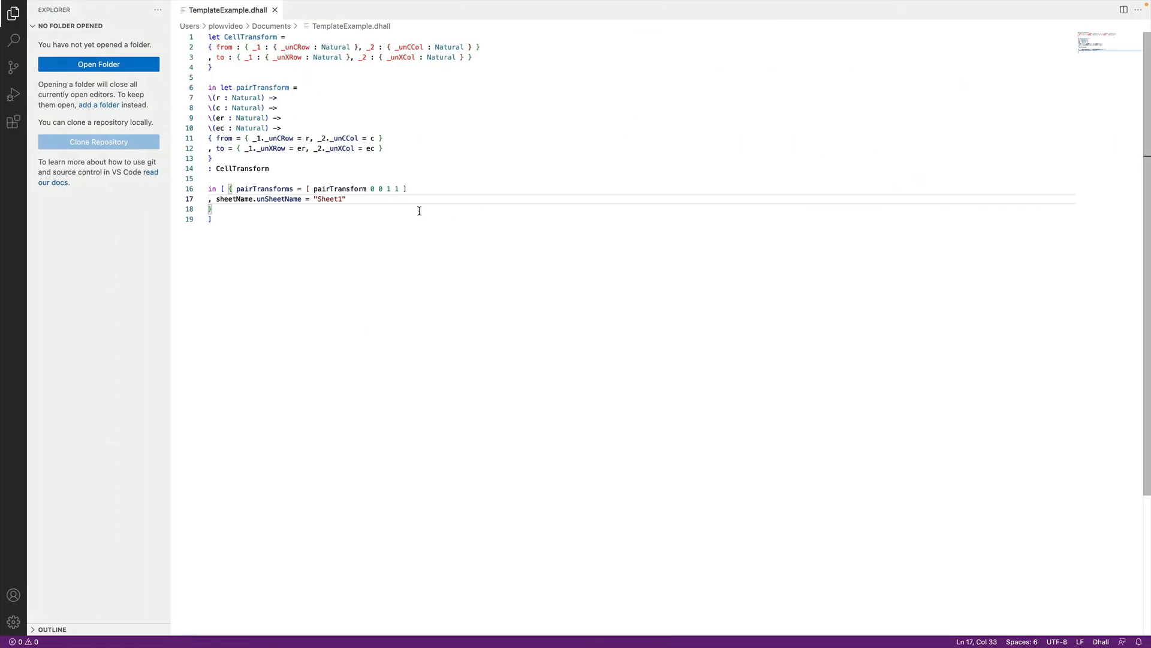
{"action": "left_click", "coordinate": [404, 188]}
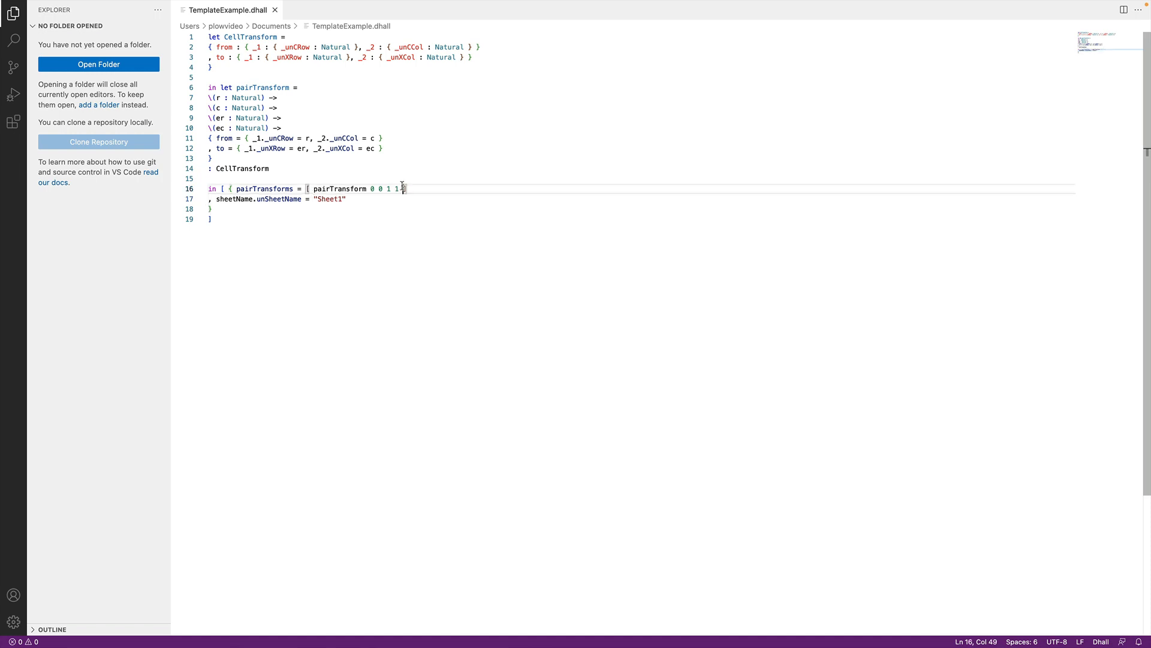
{"action": "left_click_drag", "start_coordinate": [400, 189], "coordinate": [313, 189]}
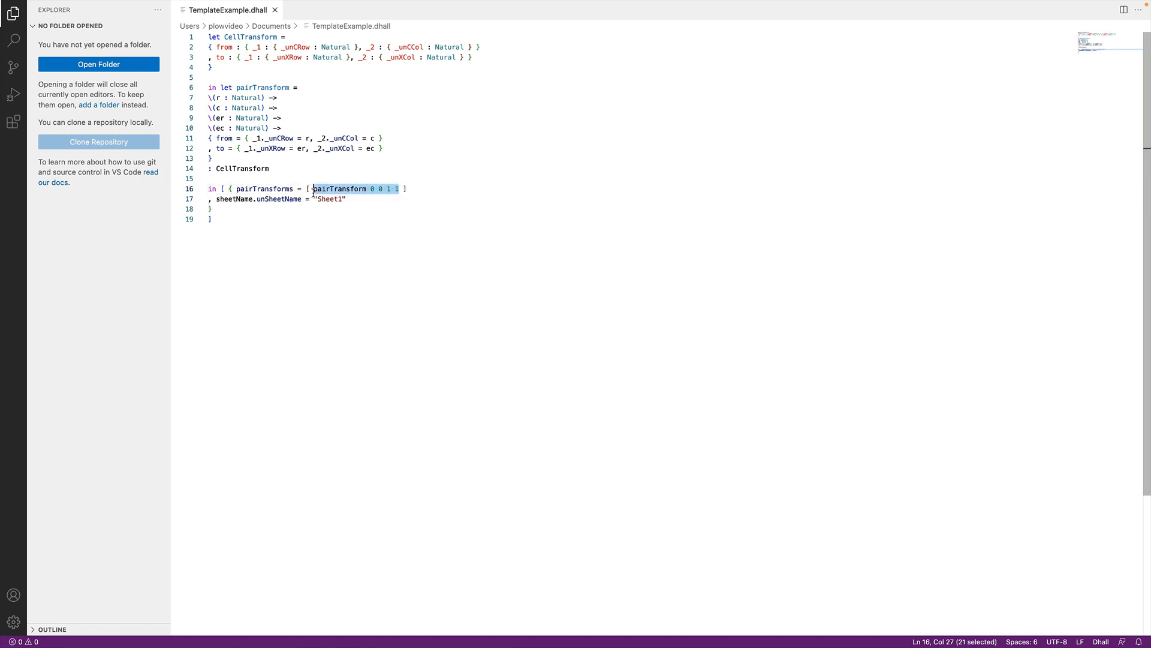
{"action": "right_click", "coordinate": [314, 191]}
{"action": "left_click", "coordinate": [331, 240]}
Step: Paste a second pairTransform entry, preceded by a comma, on a new indented line aligned with the list's opening bracket
{"action": "left_click", "coordinate": [403, 188]}
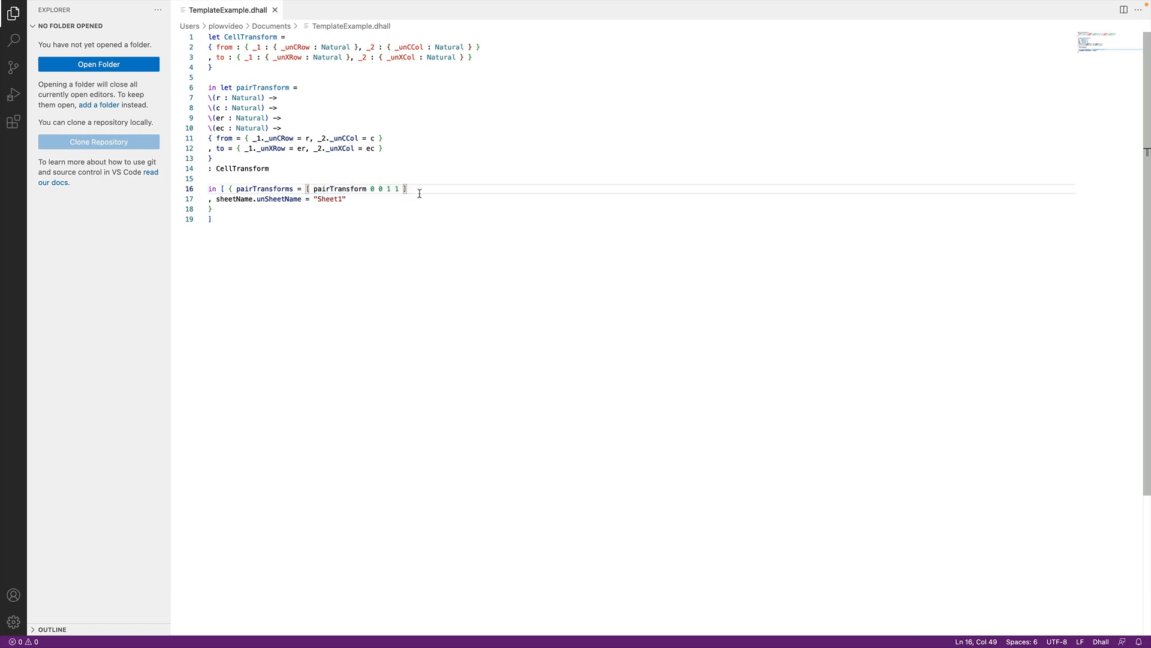
{"action": "key", "text": "Return"}
{"action": "key", "text": "Tab"}
{"action": "key", "text": "Tab"}
{"action": "key", "text": "Tab"}
{"action": "key", "text": "Tab"}
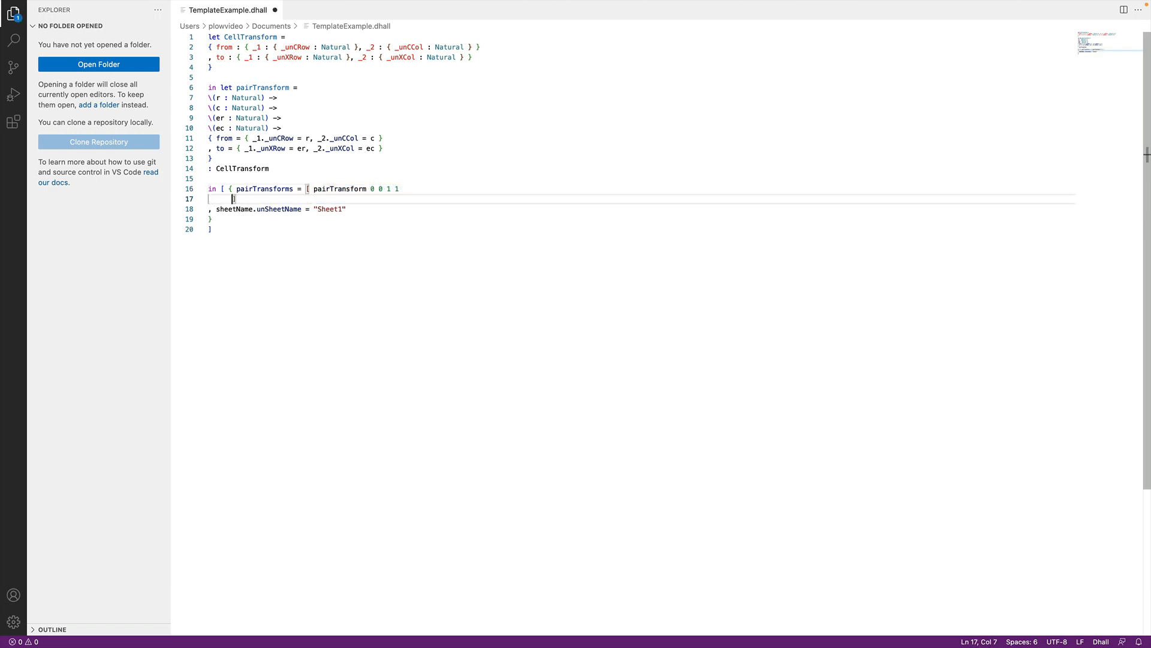
{"action": "type", "text": ","}
{"action": "key", "text": "super+v"}
{"action": "key", "text": "Return"}
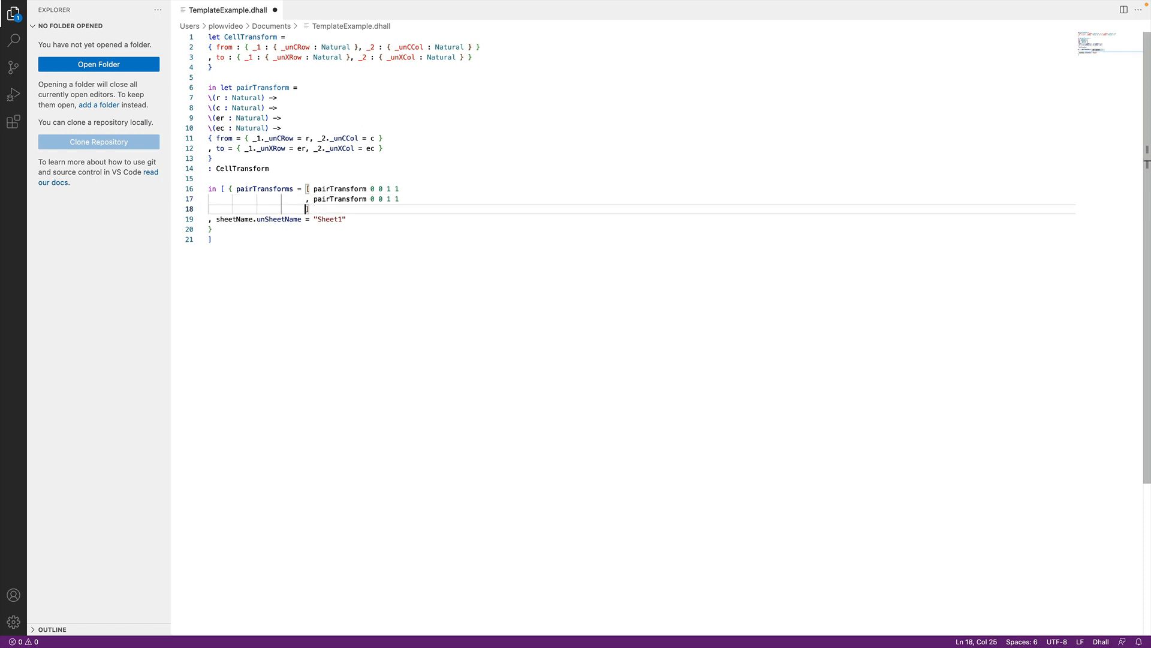
Step: Add a third comma-separated pairTransform entry on its own line, with the closing bracket on the line below
{"action": "type", "text": ","}
{"action": "key", "text": "super+v"}
{"action": "key", "text": "Return"}
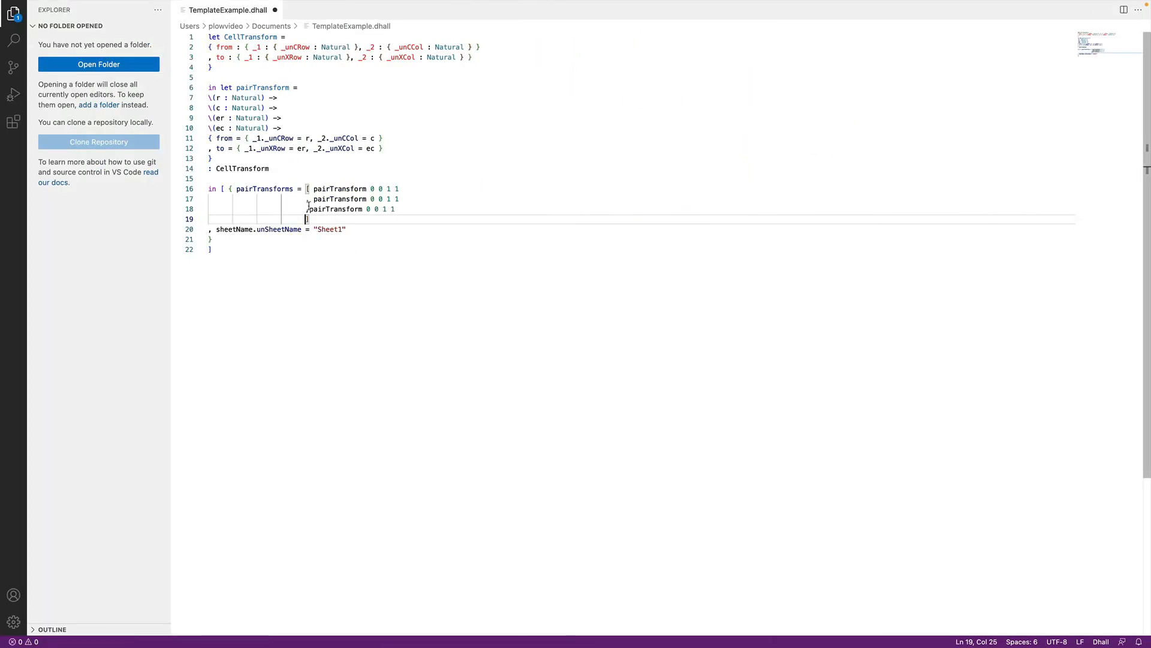
{"action": "left_click", "coordinate": [309, 208]}
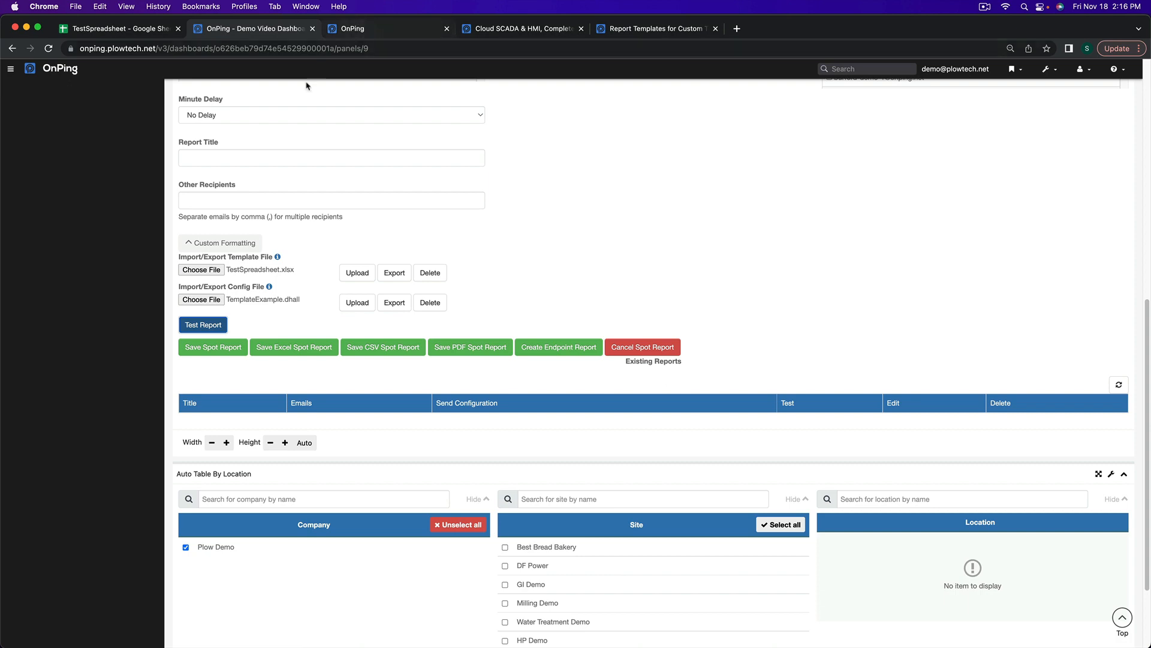
Step: Return from the Report Creator to the Info Table and examine its rows and Value column
{"action": "scroll", "coordinate": [817, 241], "scroll_direction": "down", "scroll_amount": 1}
{"action": "scroll", "coordinate": [1018, 232], "scroll_direction": "up", "scroll_amount": 4}
{"action": "scroll", "coordinate": [1018, 232], "scroll_direction": "up", "scroll_amount": 4}
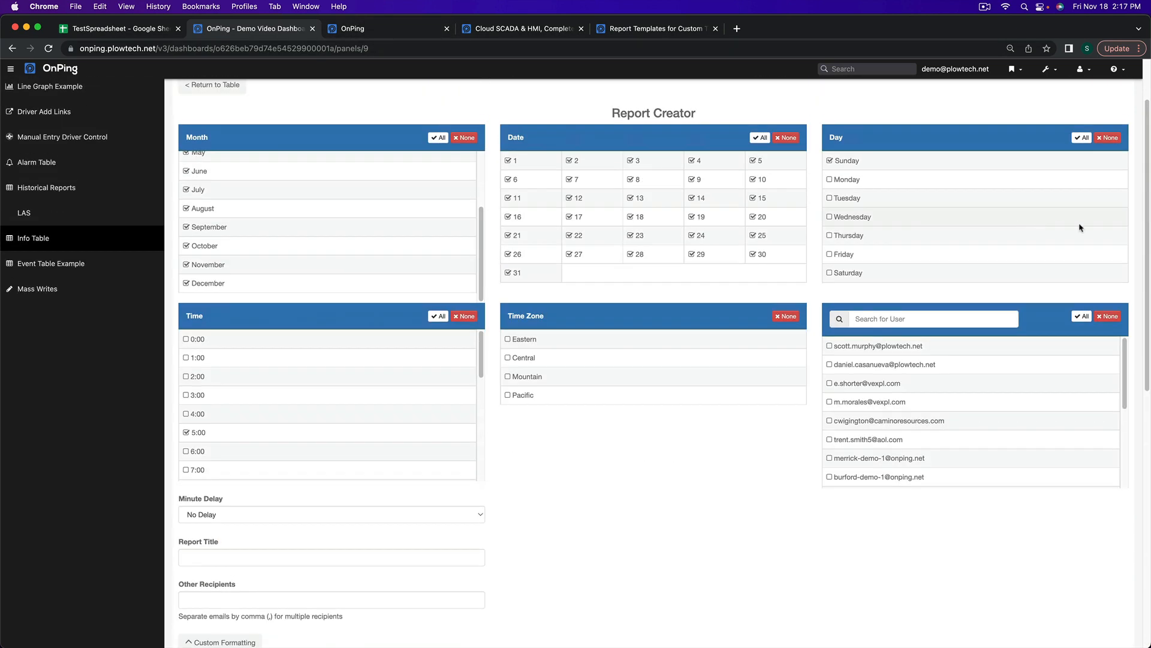
{"action": "left_click", "coordinate": [226, 166]}
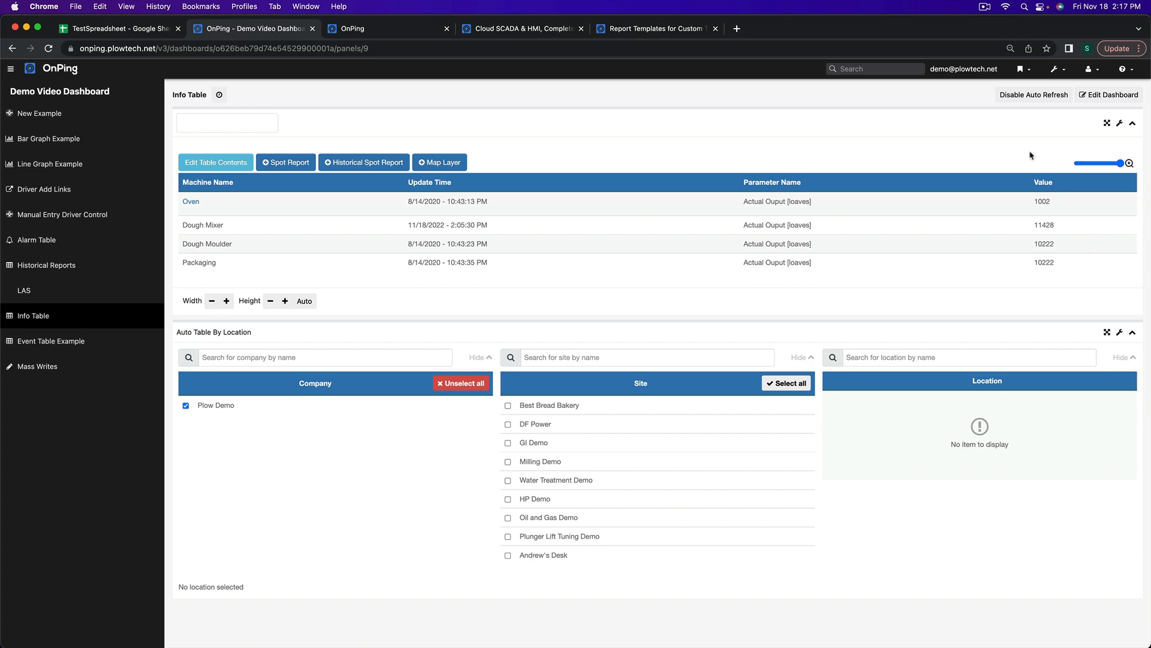
Step: Switch to Visual Studio Code and set the second number of all three pairTransform entries, the source column, to 3
{"action": "key", "text": "ctrl+Right"}
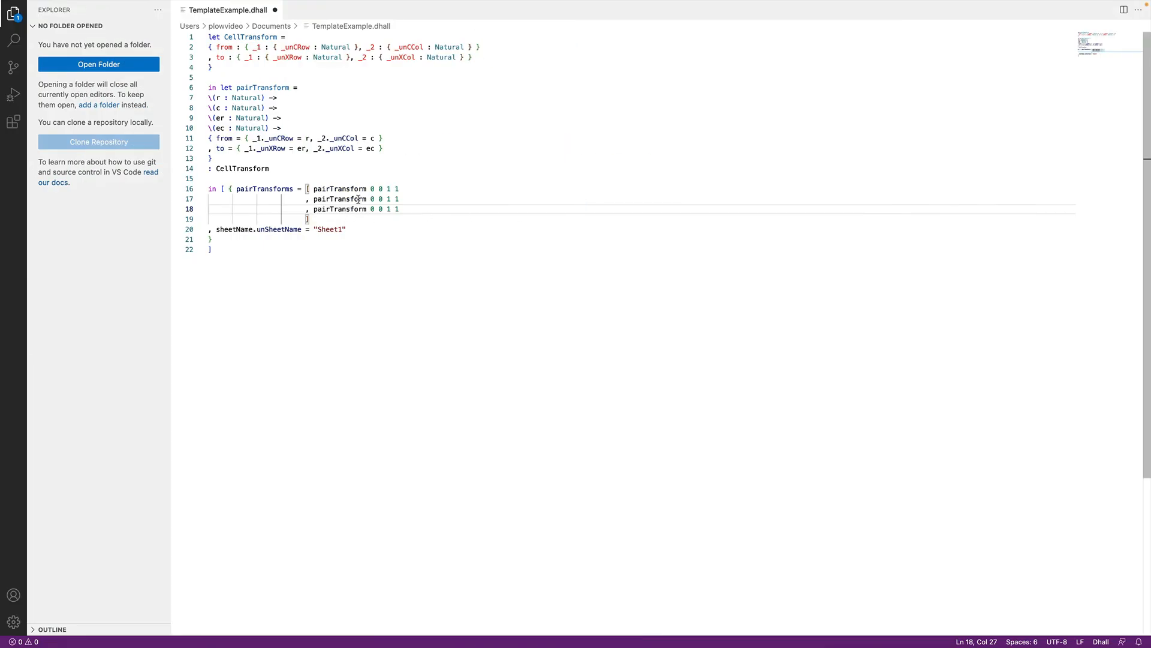
{"action": "double_click", "coordinate": [379, 189]}
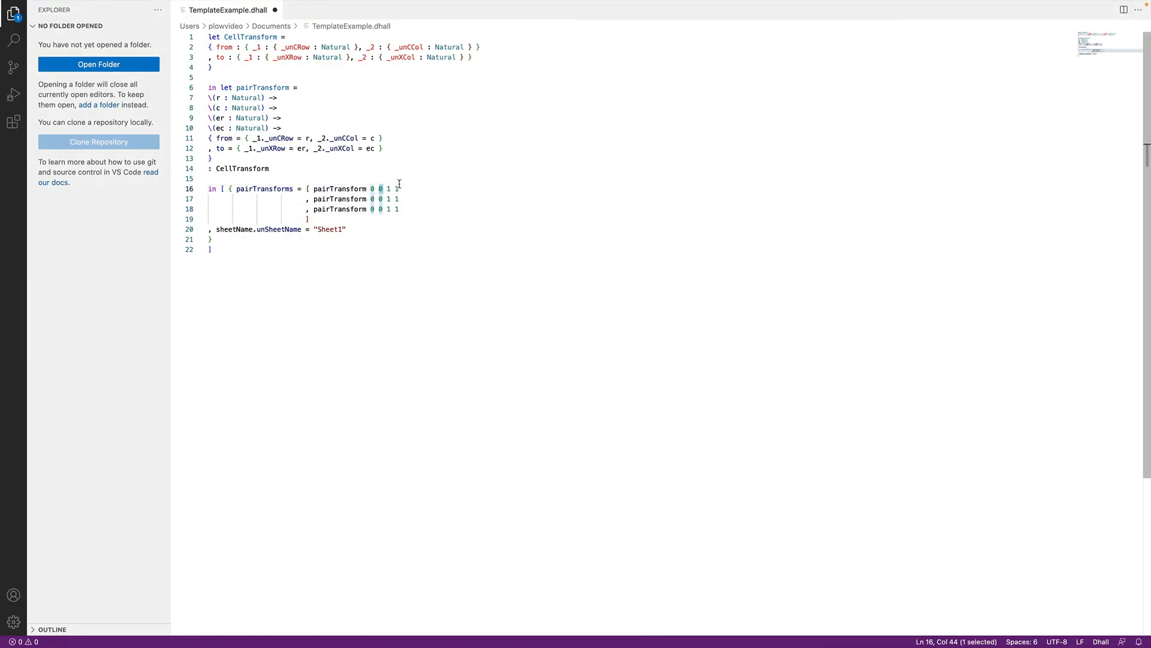
{"action": "type", "text": "3"}
{"action": "key", "text": "Down"}
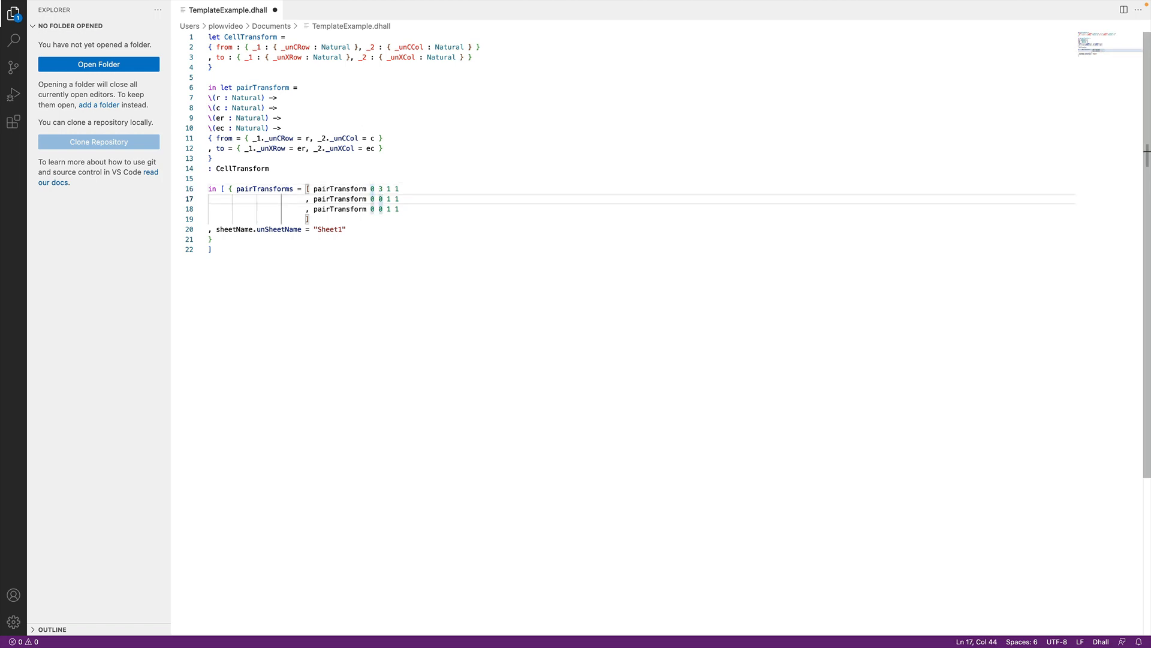
{"action": "key", "text": "BackSpace"}
{"action": "type", "text": "3"}
{"action": "key", "text": "Down"}
{"action": "key", "text": "BackSpace"}
{"action": "type", "text": "3"}
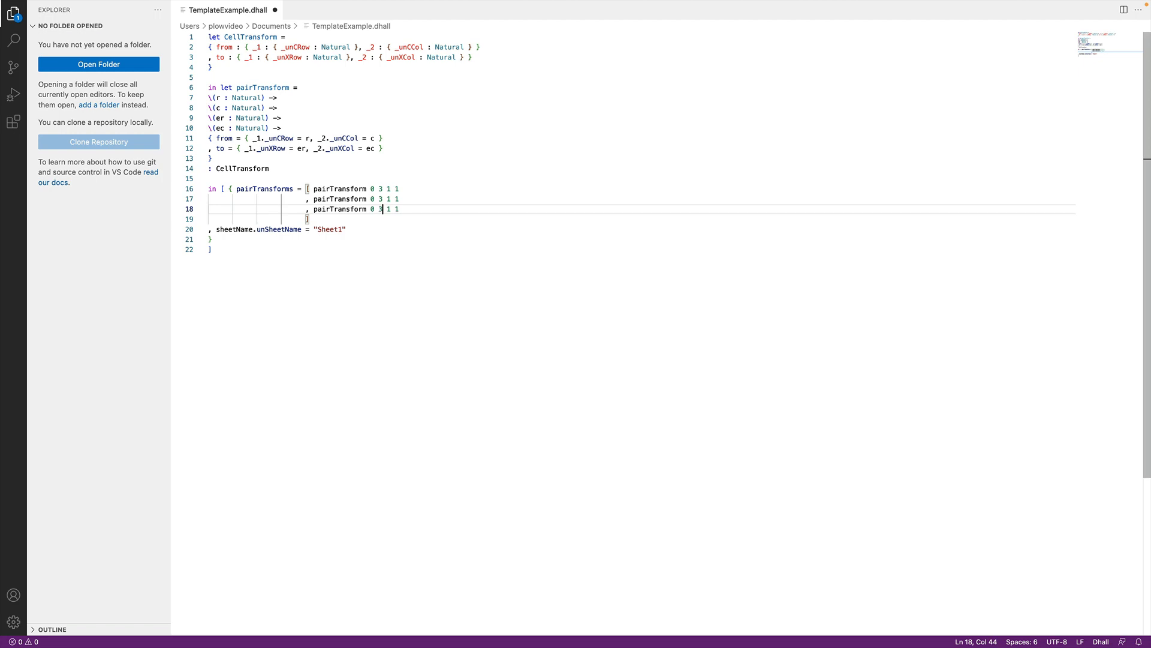
Step: Set the source row, the first number, to 1 in the second pairTransform entry and 2 in the third
{"action": "left_click", "coordinate": [374, 198]}
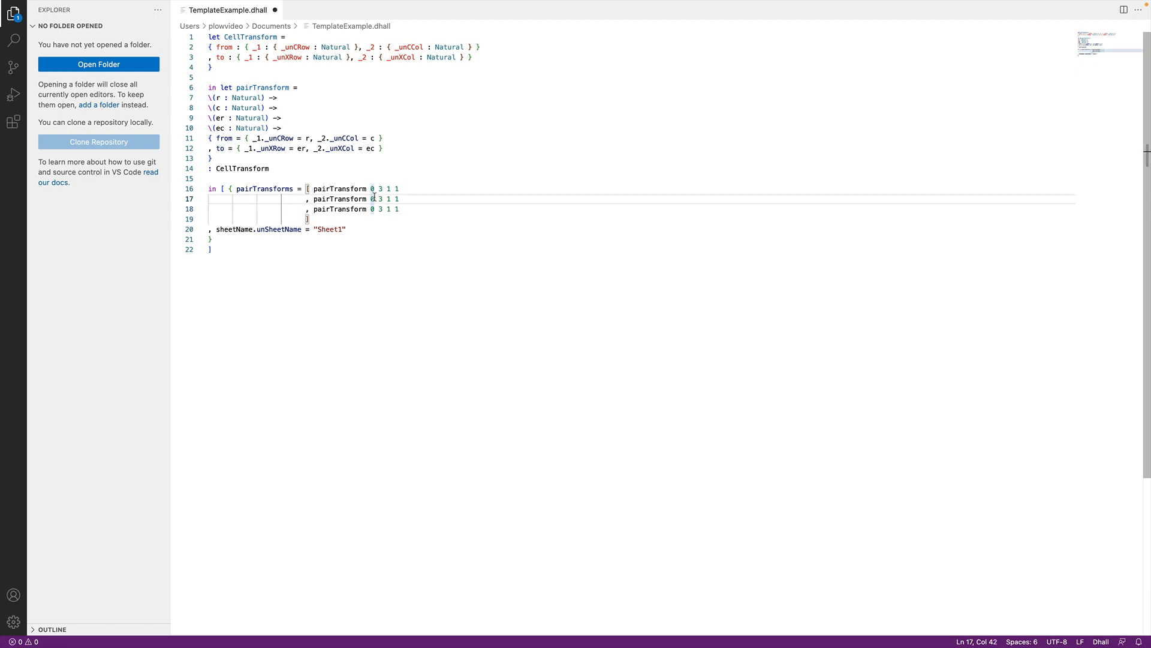
{"action": "key", "text": "BackSpace"}
{"action": "type", "text": "1"}
{"action": "left_click", "coordinate": [375, 209]}
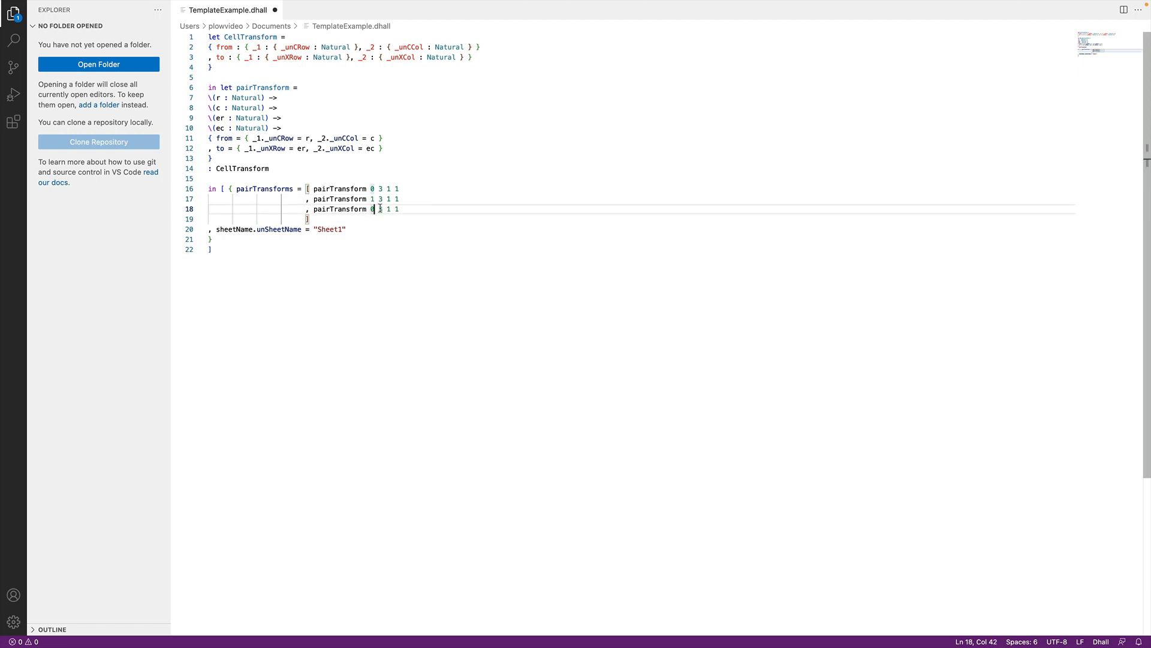
{"action": "key", "text": "BackSpace"}
{"action": "type", "text": "2"}
Step: Set the last number of all three pairTransform entries, the destination column, to 2
{"action": "left_click", "coordinate": [400, 189]}
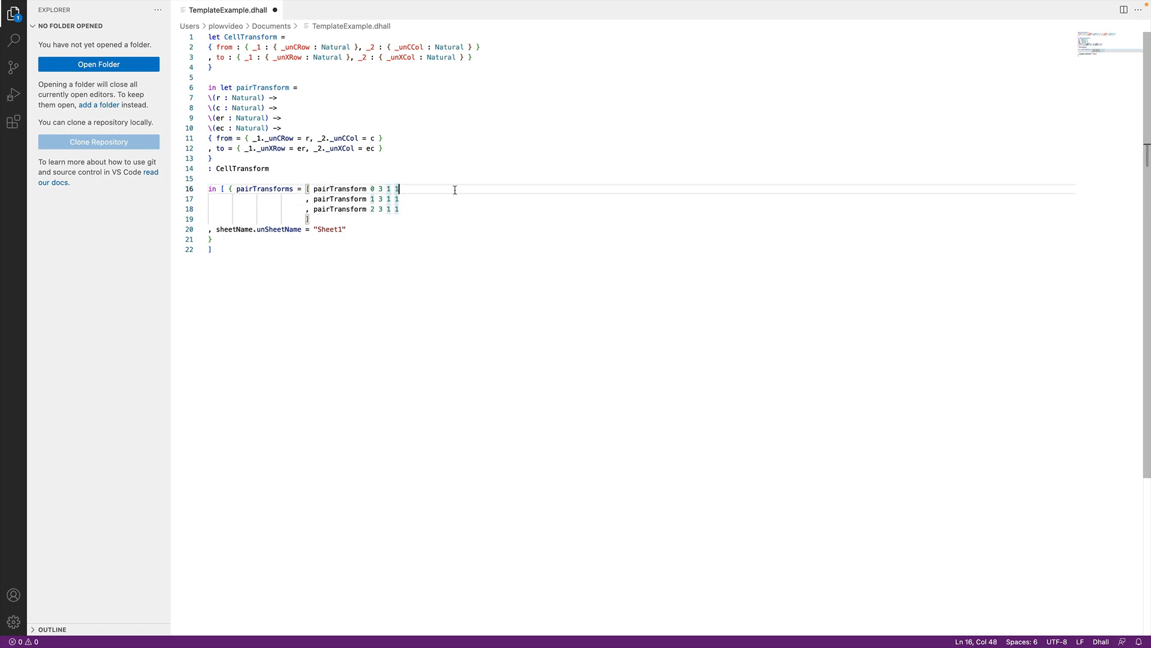
{"action": "key", "text": "BackSpace"}
{"action": "type", "text": "2"}
{"action": "key", "text": "Down"}
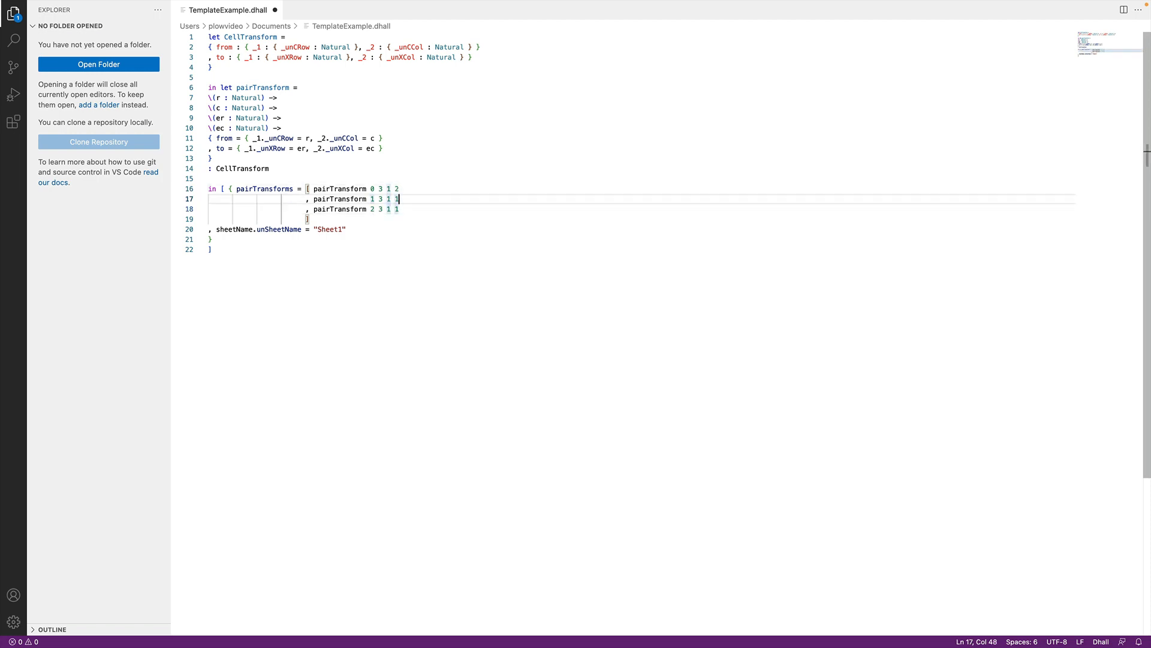
{"action": "key", "text": "BackSpace"}
{"action": "type", "text": "2"}
{"action": "key", "text": "Down"}
{"action": "key", "text": "BackSpace"}
{"action": "type", "text": "2"}
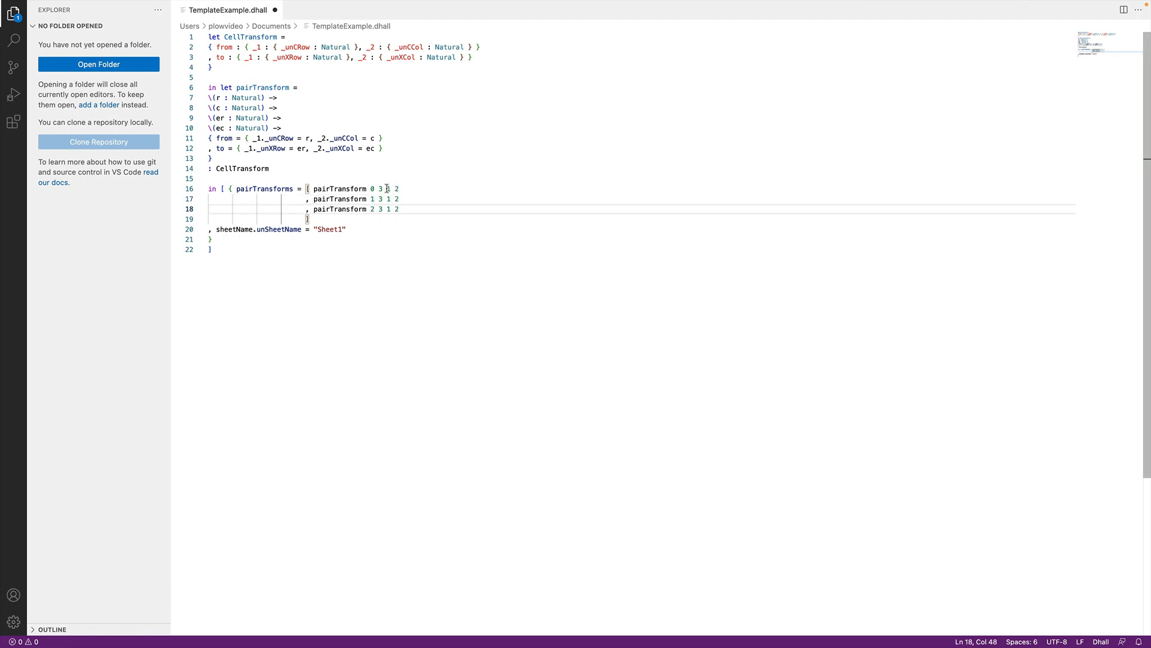
Step: Check TestSpreadsheet in Chrome, set the destination rows of the three pairTransform entries to 2, 3 and 4, and save TemplateExample.dhall
{"action": "key", "text": "super+Tab"}
{"action": "left_click", "coordinate": [104, 31]}
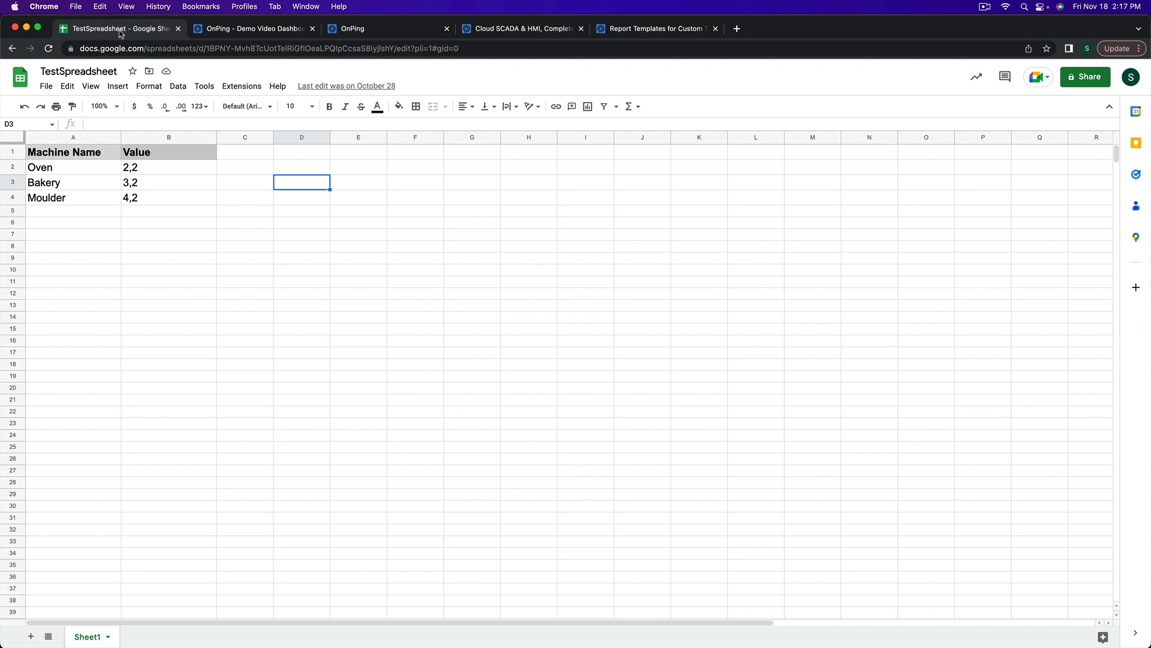
{"action": "key", "text": "super+Tab"}
{"action": "left_click", "coordinate": [393, 189]}
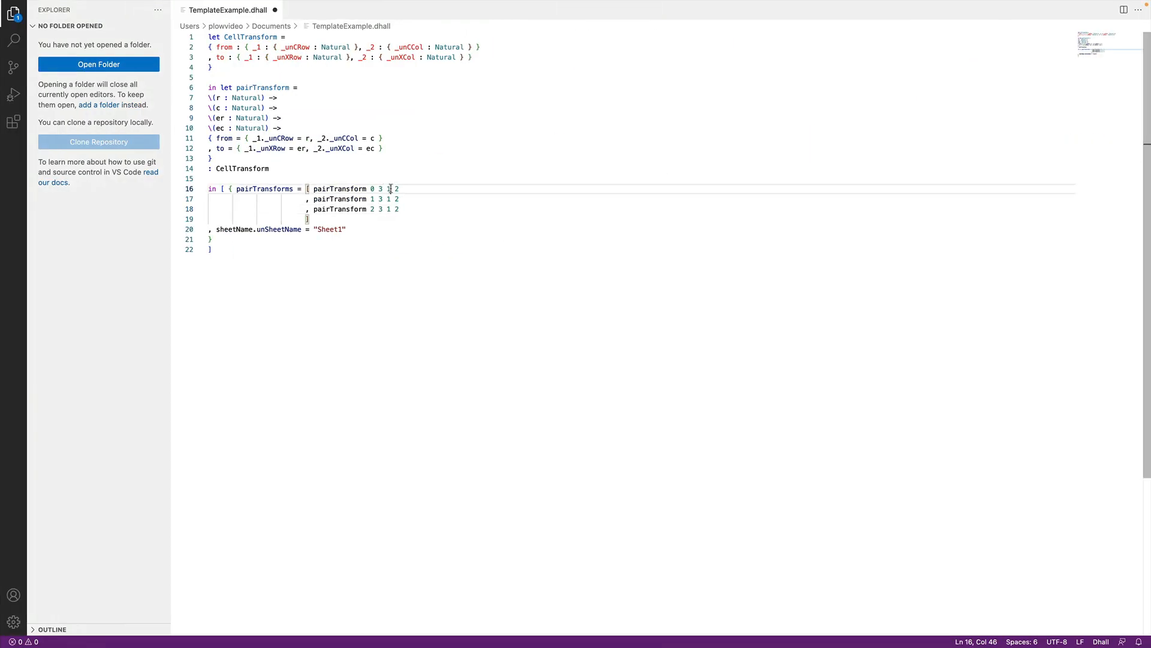
{"action": "key", "text": "BackSpace"}
{"action": "type", "text": "2"}
{"action": "left_click", "coordinate": [387, 198]}
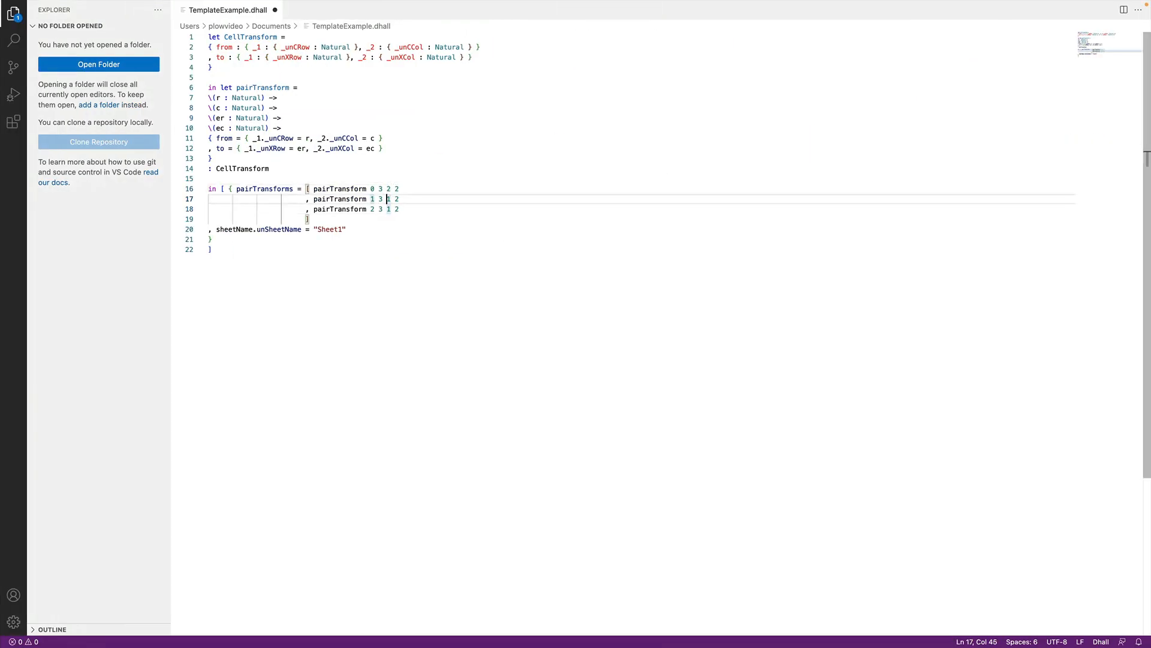
{"action": "key", "text": "BackSpace"}
{"action": "type", "text": "3"}
{"action": "key", "text": "Down"}
{"action": "key", "text": "BackSpace"}
{"action": "type", "text": "4"}
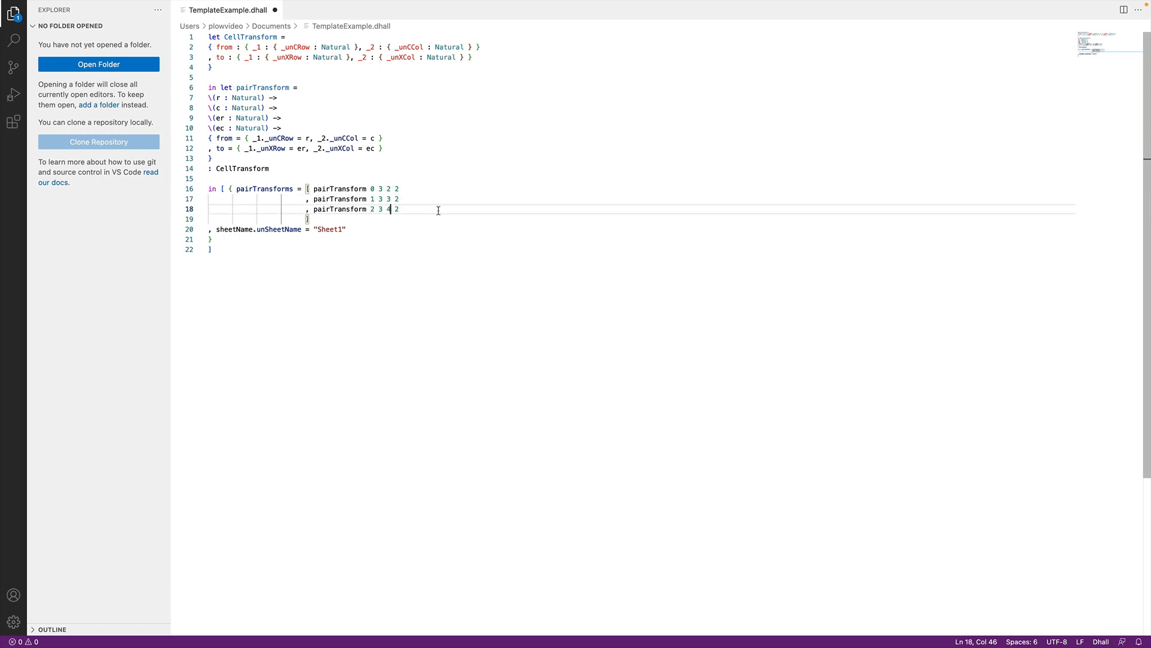
{"action": "key", "text": "super+s"}
Step: Switch to the OnPing dashboard in Chrome, start a Spot Report from the Info Table and expand its Custom Formatting options
{"action": "key", "text": "super+Tab"}
{"action": "left_click", "coordinate": [252, 30]}
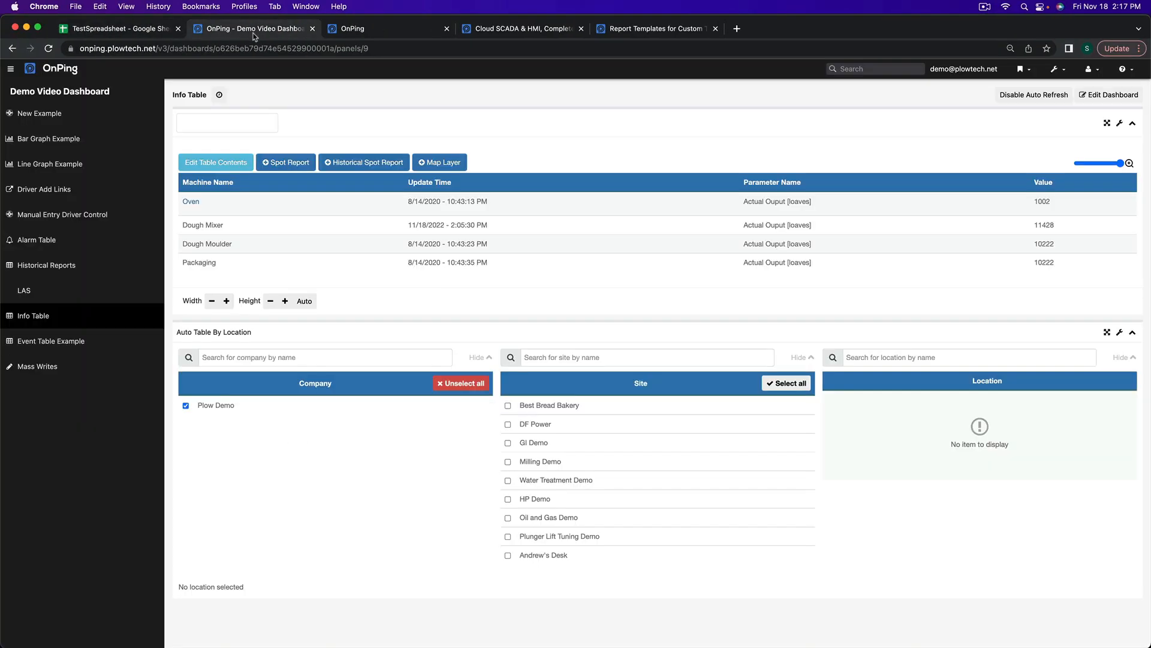
{"action": "left_click", "coordinate": [1119, 123]}
{"action": "left_click", "coordinate": [1119, 119]}
{"action": "left_click", "coordinate": [283, 164]}
{"action": "left_click", "coordinate": [223, 182]}
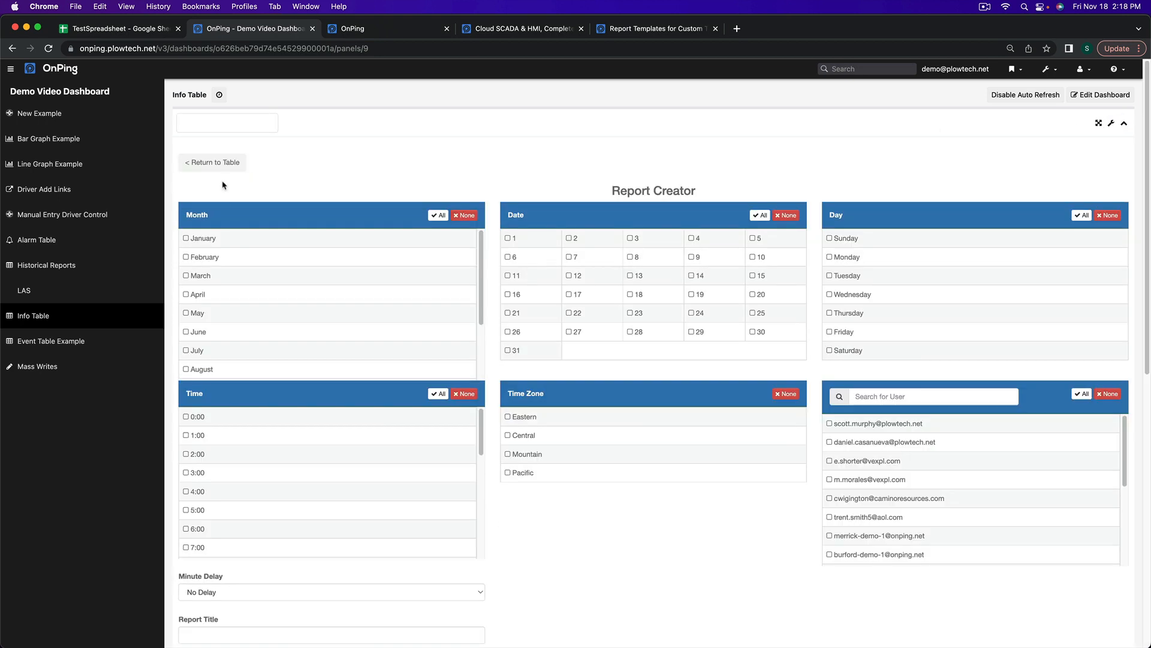
{"action": "scroll", "coordinate": [175, 276], "scroll_direction": "down", "scroll_amount": 6}
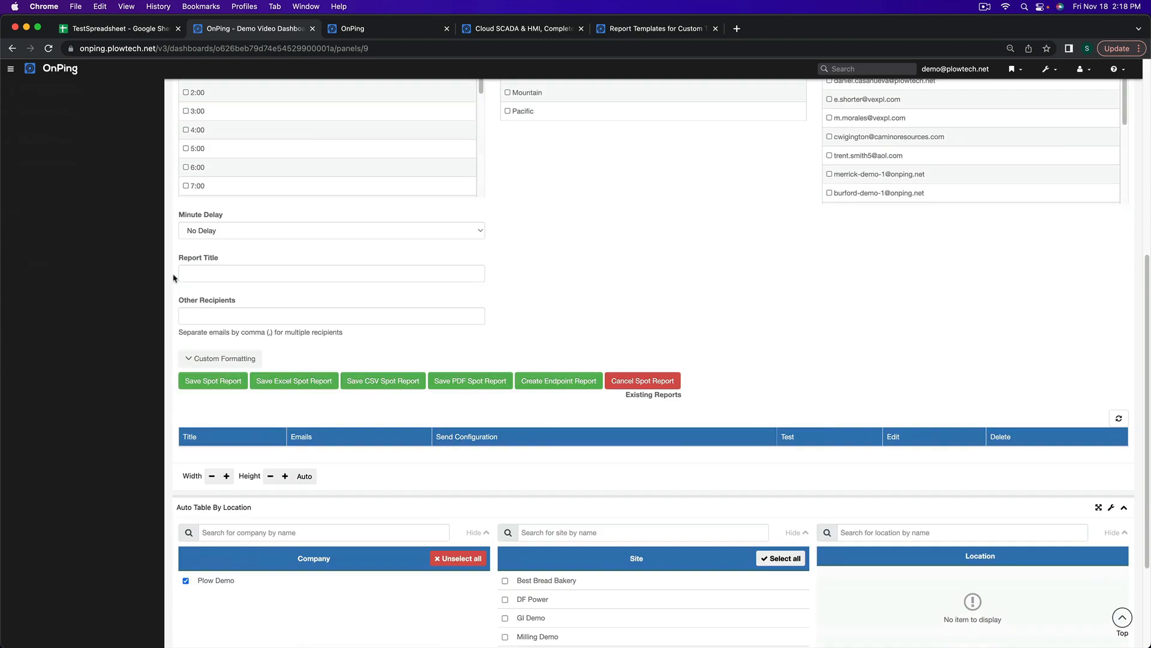
{"action": "left_click", "coordinate": [218, 359]}
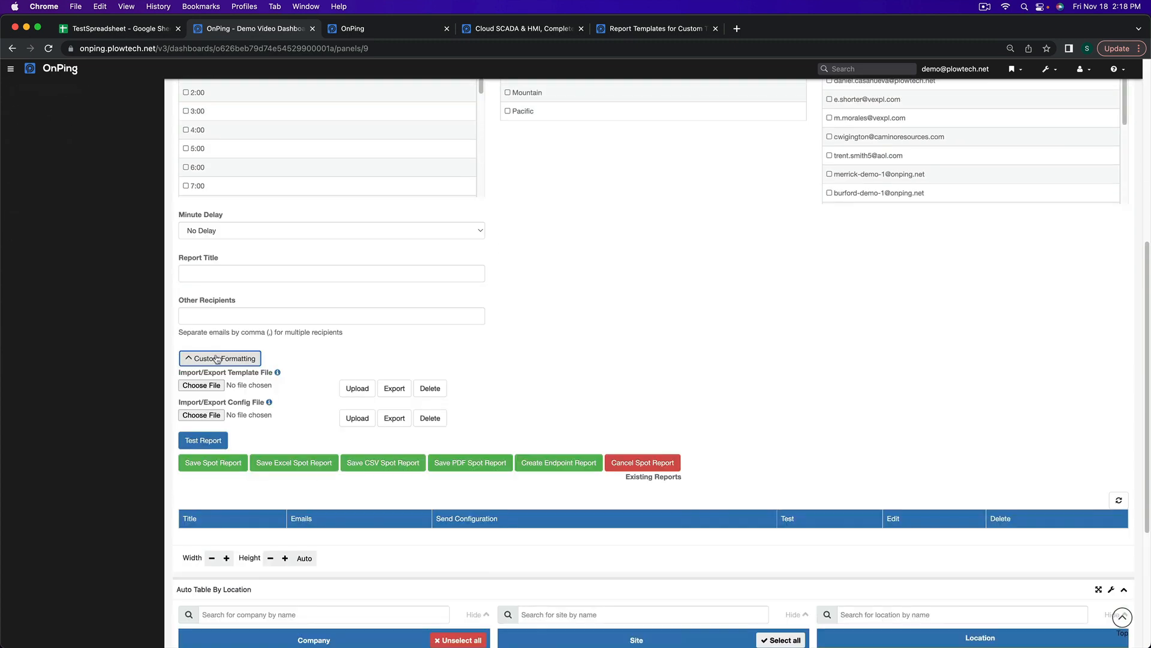
{"action": "left_click", "coordinate": [207, 386]}
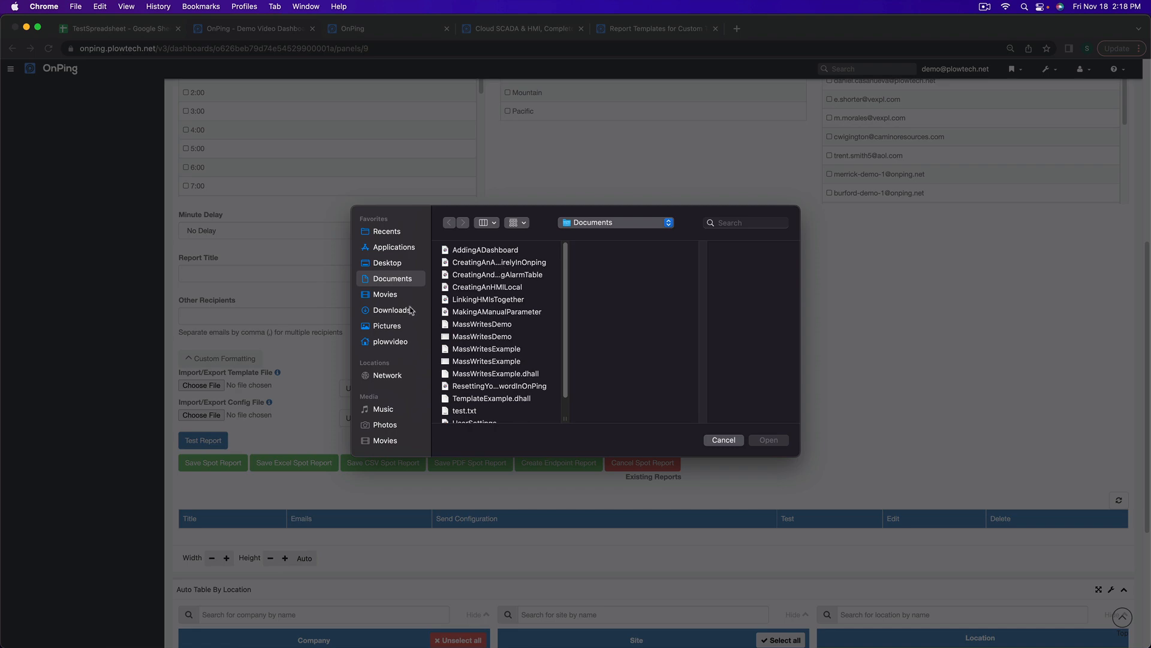
{"action": "scroll", "coordinate": [515, 367], "scroll_direction": "down", "scroll_amount": 2}
{"action": "double_click", "coordinate": [499, 376]}
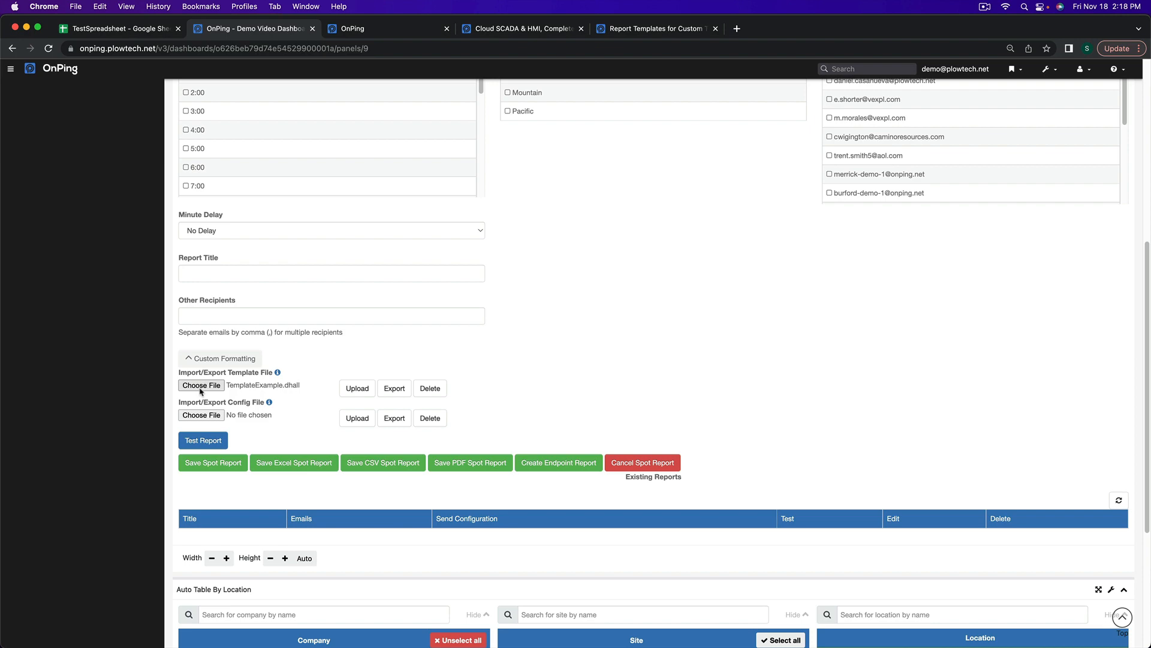
Step: Choose TestSpreadsheet.xlsx from the Downloads folder as the report's template file and upload it
{"action": "left_click", "coordinate": [201, 385]}
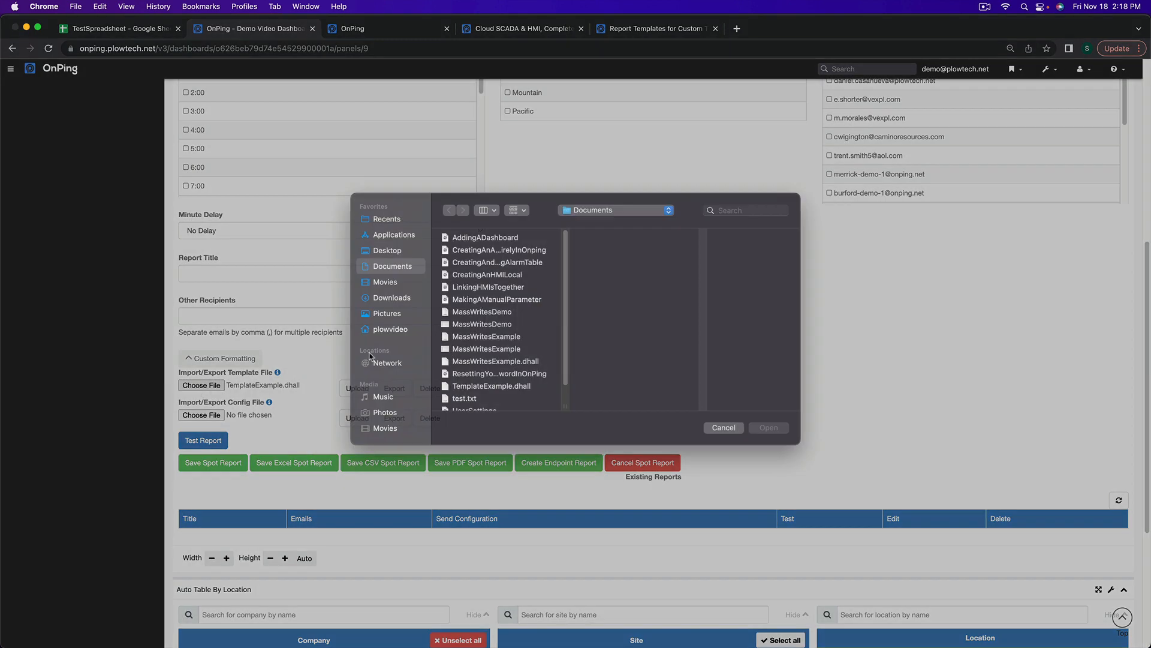
{"action": "left_click", "coordinate": [395, 312]}
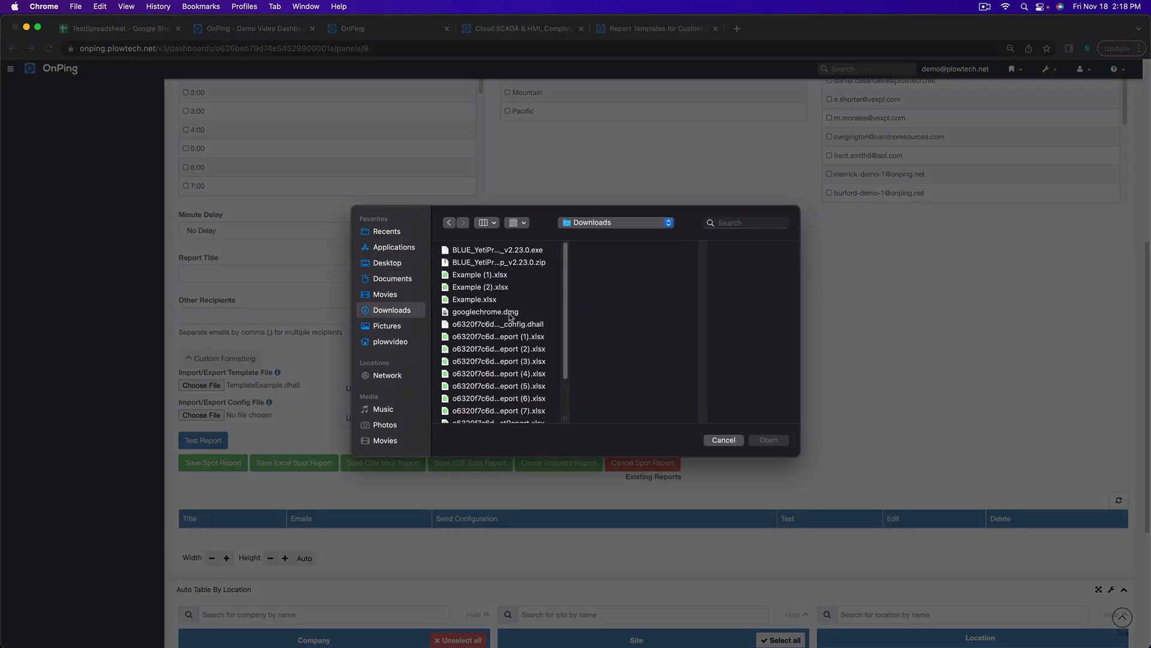
{"action": "scroll", "coordinate": [511, 321], "scroll_direction": "down", "scroll_amount": 3}
{"action": "left_click", "coordinate": [477, 385]}
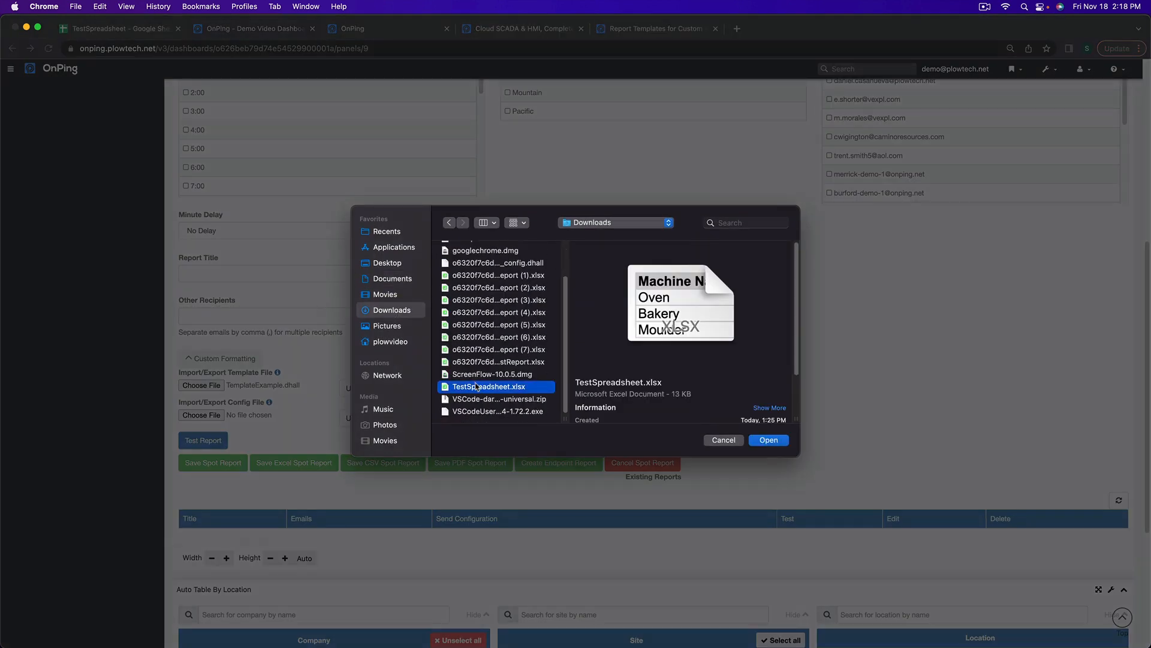
{"action": "left_click", "coordinate": [768, 440]}
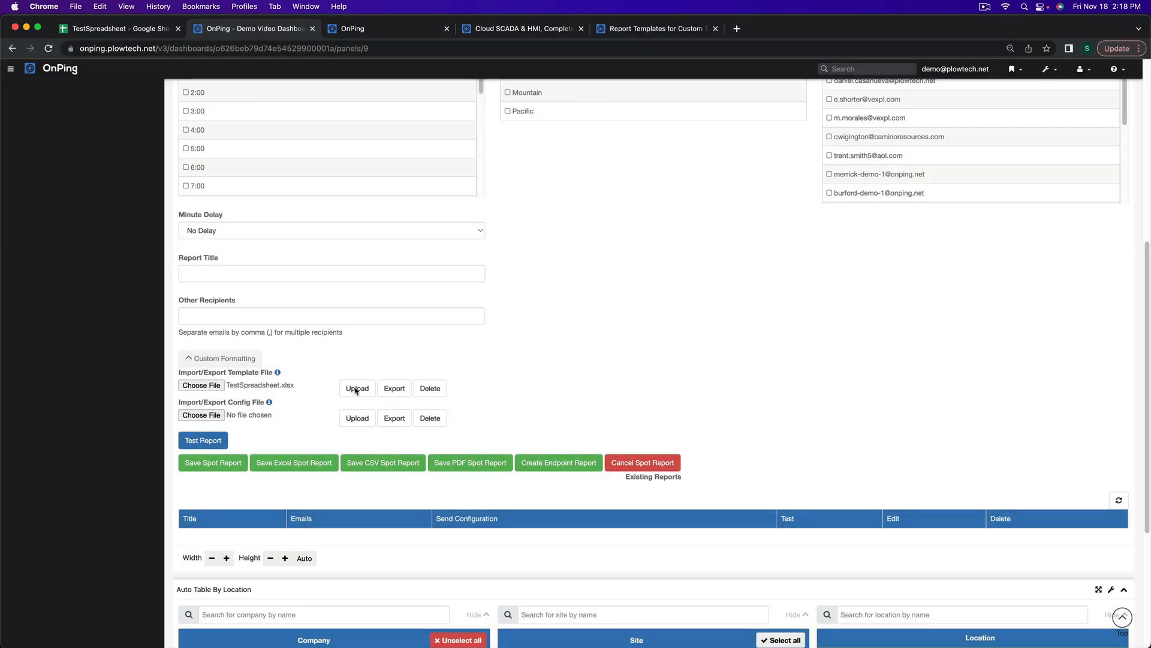
Step: Choose TemplateExample.dhall from the Documents folder as the report's config file and upload it
{"action": "left_click", "coordinate": [276, 391]}
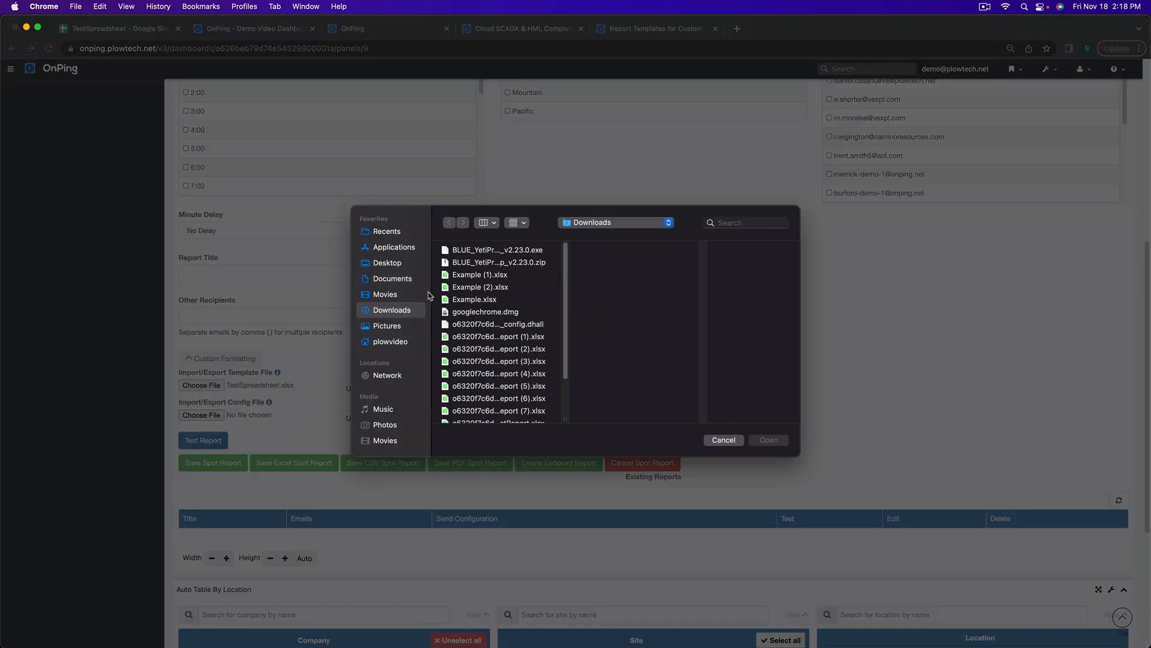
{"action": "left_click", "coordinate": [393, 279]}
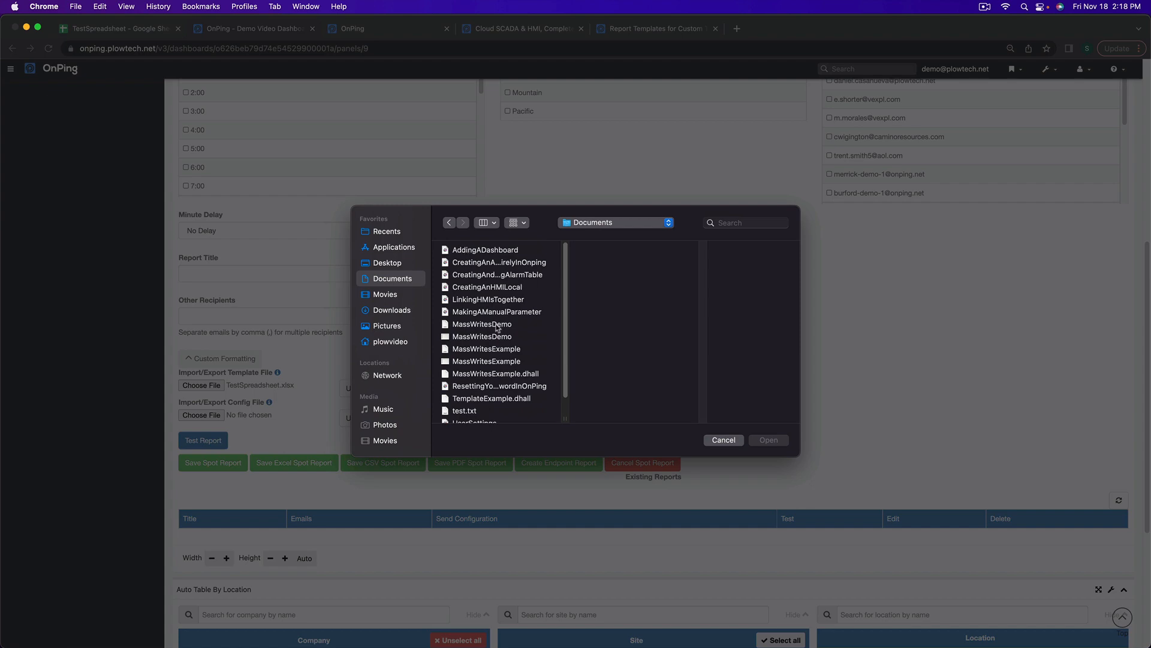
{"action": "double_click", "coordinate": [490, 399]}
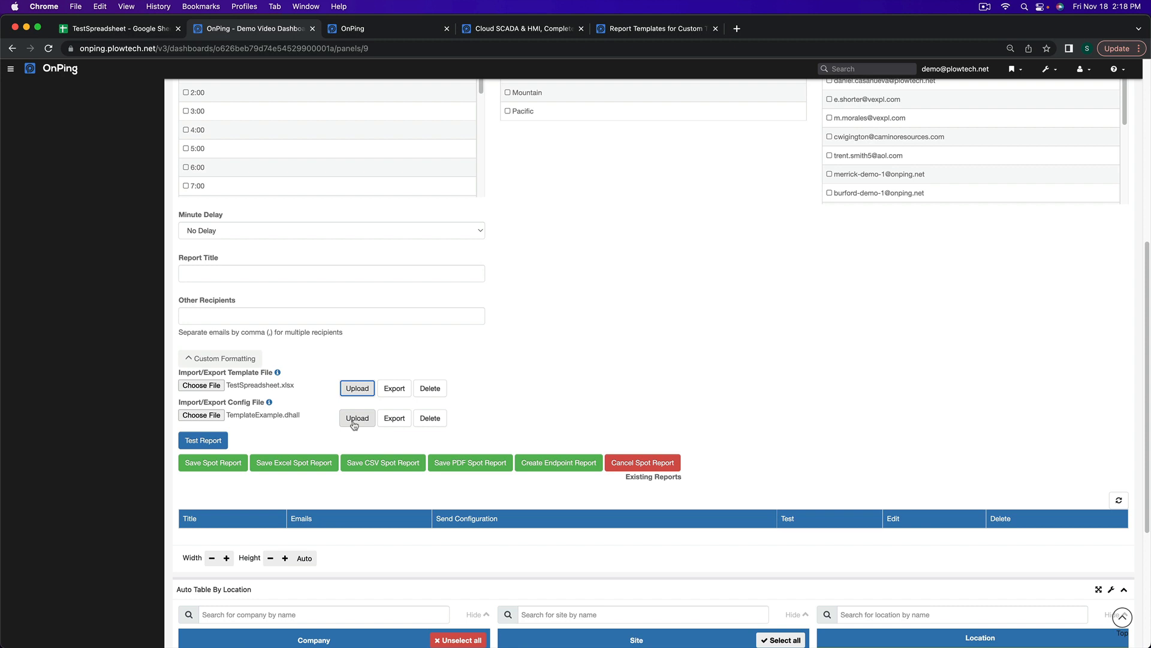
{"action": "left_click", "coordinate": [354, 423]}
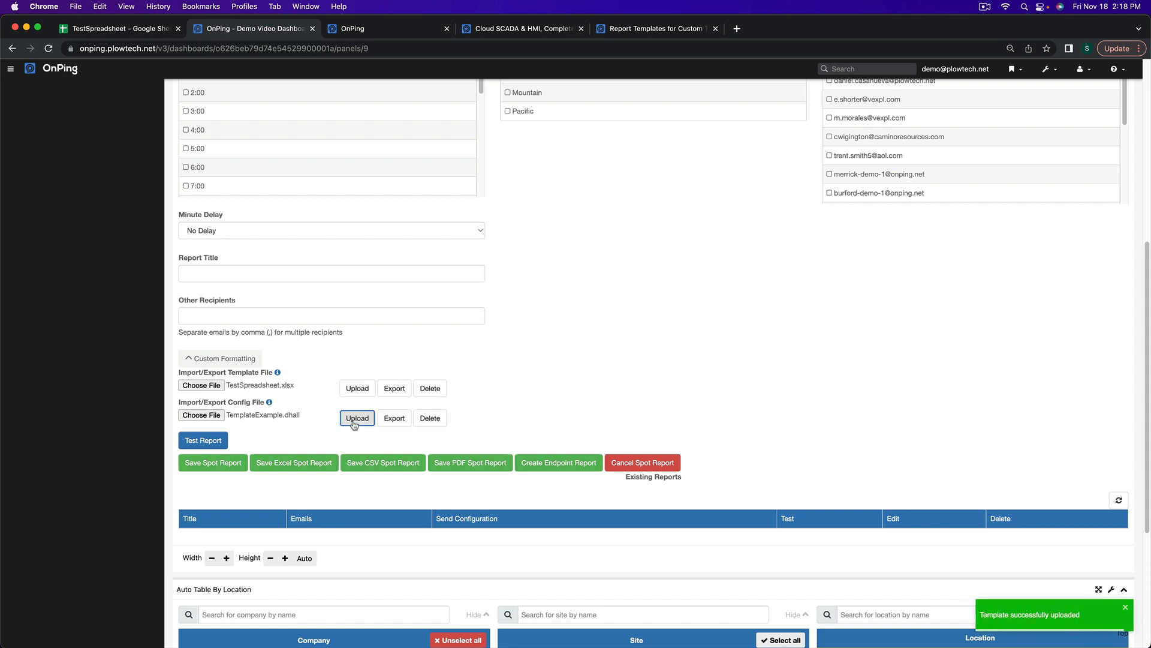
Step: Generate the test report and open the downloaded .xlsx file
{"action": "left_click", "coordinate": [203, 440]}
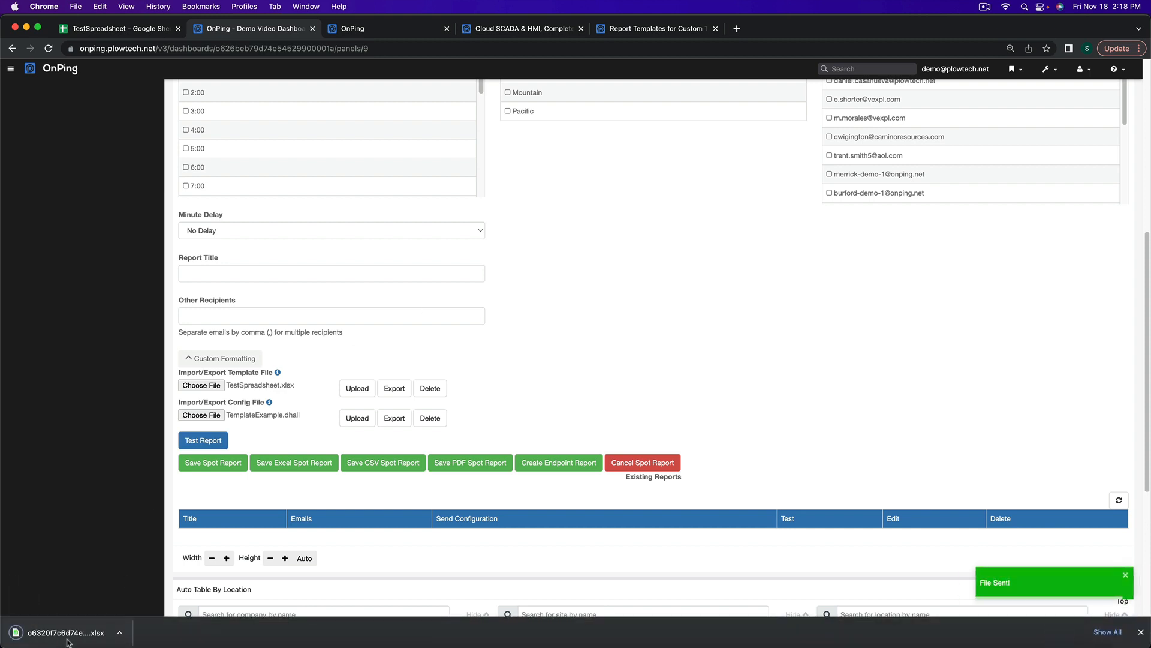
{"action": "left_click", "coordinate": [67, 637]}
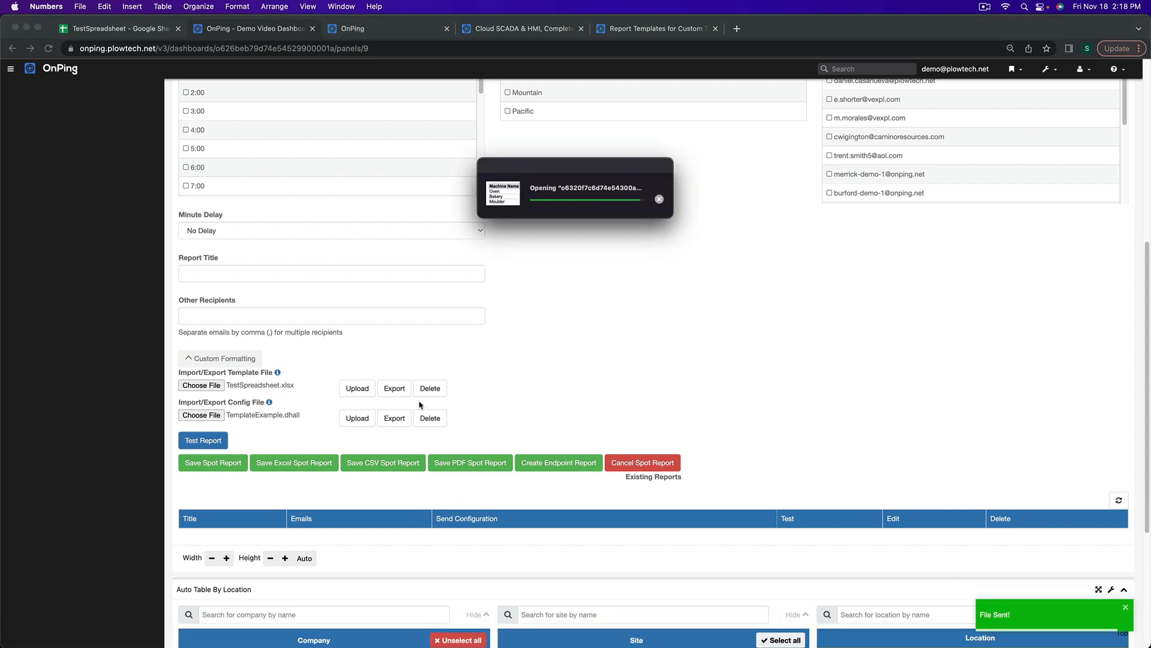